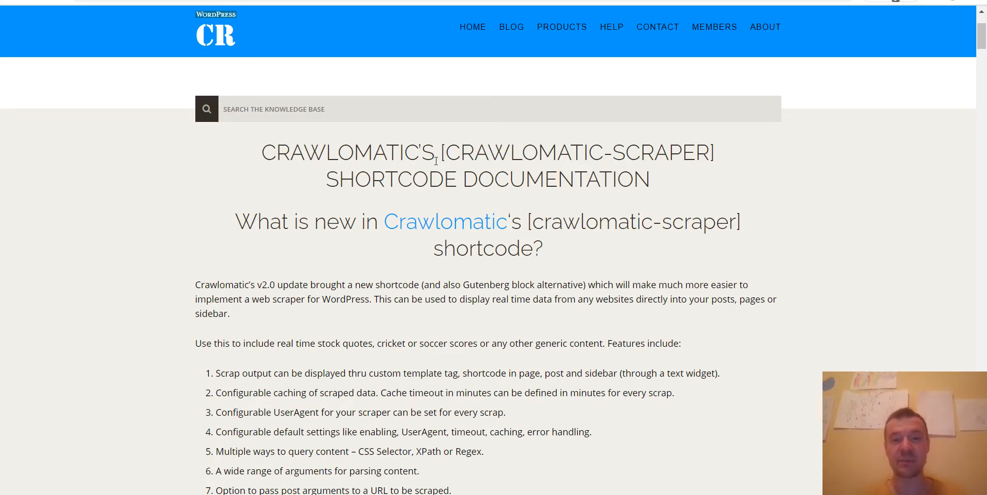
Examine the shortcode documentation heading and the live 4D result tables on the 4dking.com.my page
drag(441, 152, 716, 151)
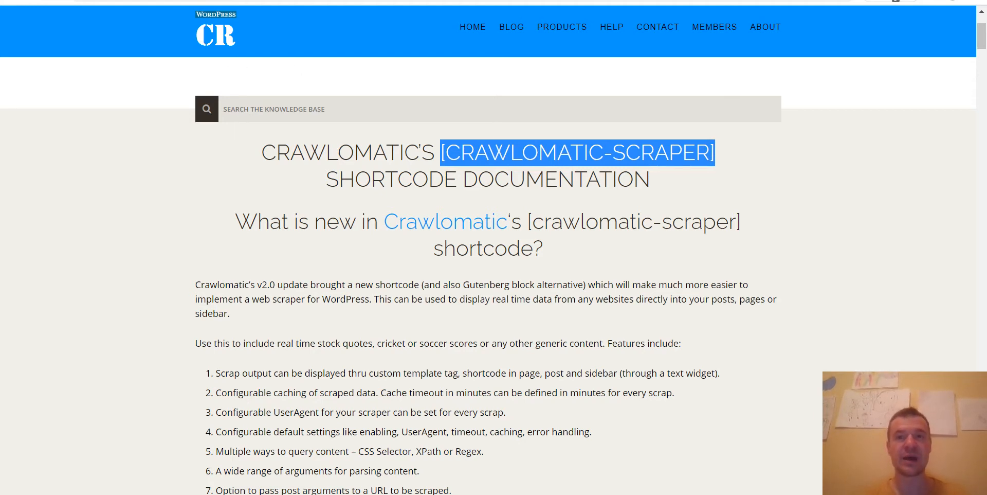
click(262, 0)
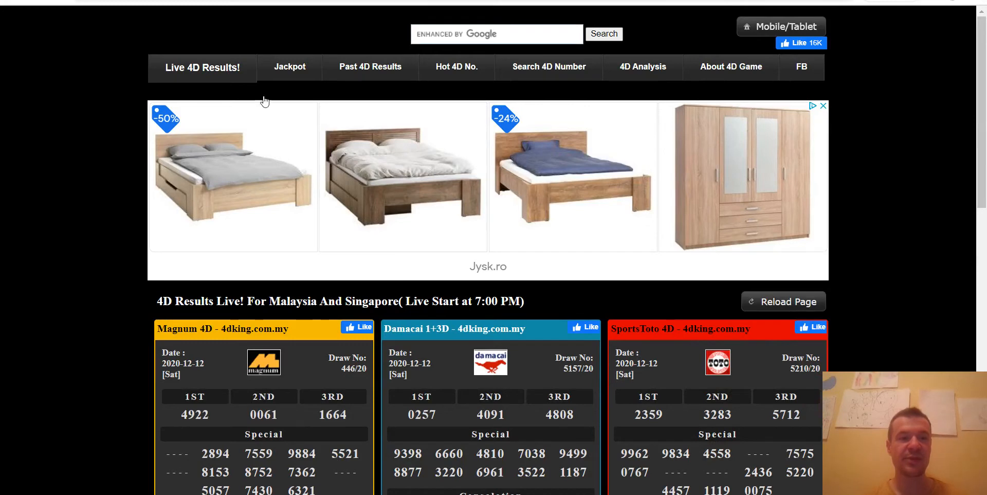
scroll(136, 230, down, 5)
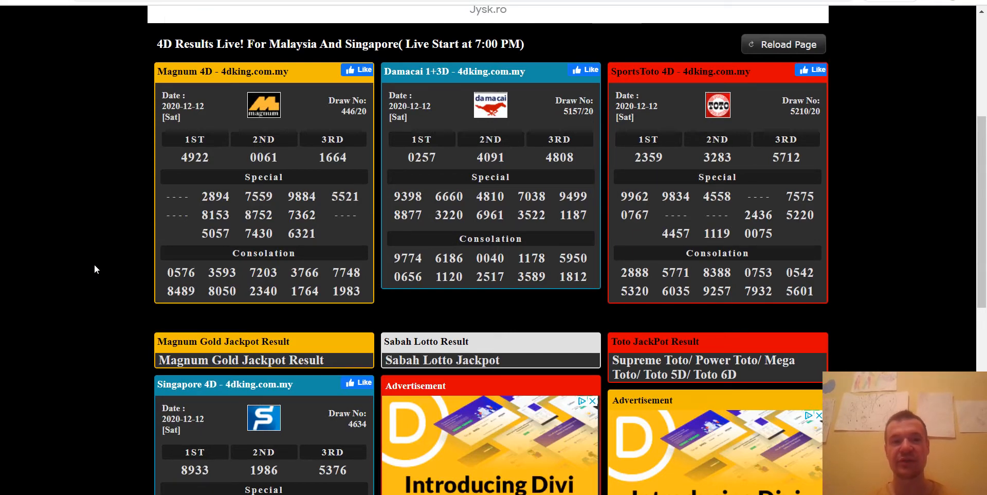
scroll(238, 320, down, 9)
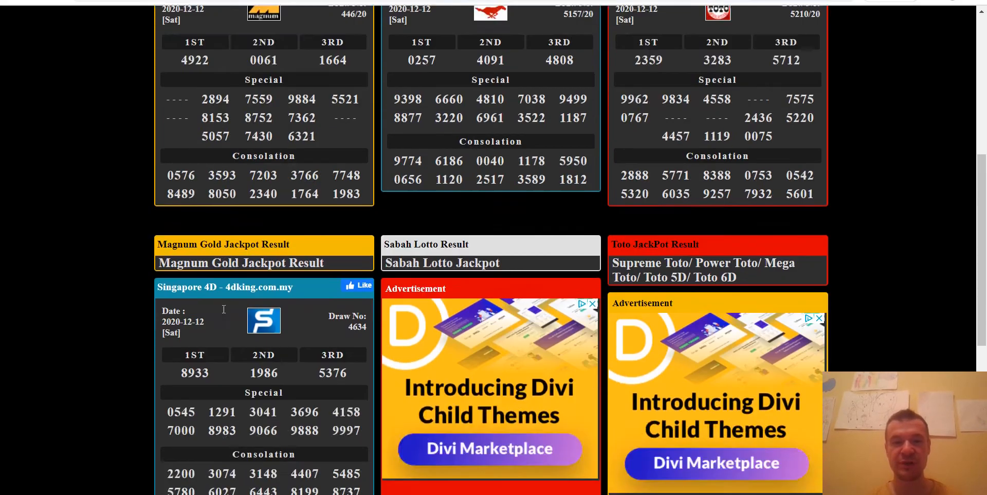
scroll(238, 320, up, 8)
scroll(451, 182, down, 4)
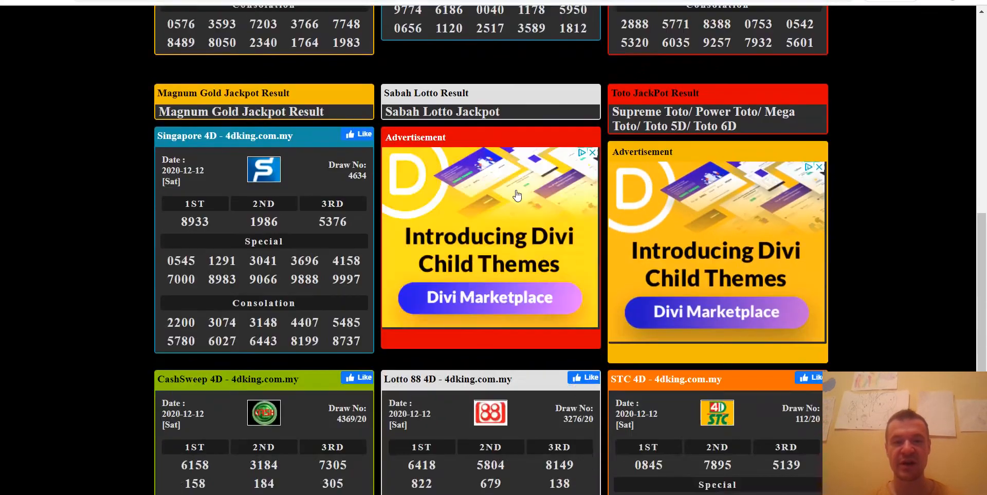
scroll(458, 180, up, 5)
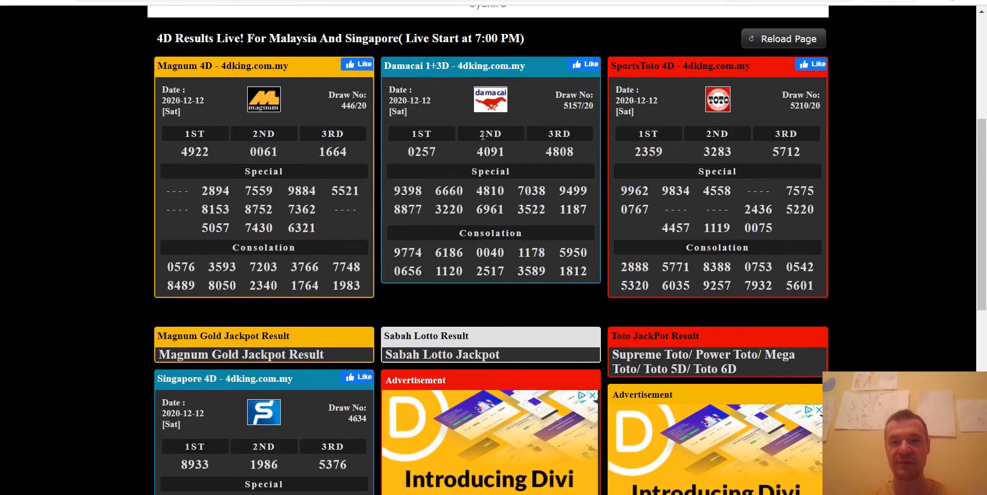
scroll(446, 168, up, 1)
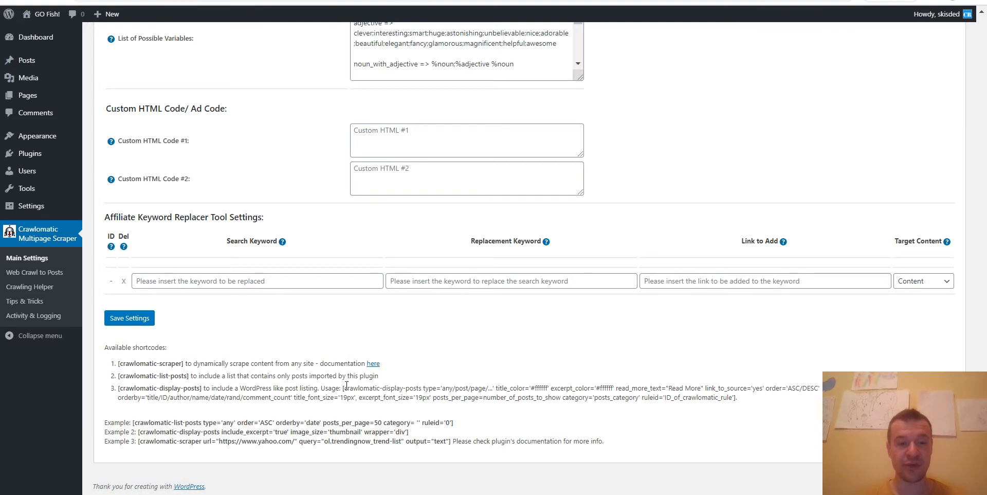
Copy the [crawlomatic-scraper] shortcode from the available shortcodes list in the plugin's main settings
drag(343, 388, 298, 384)
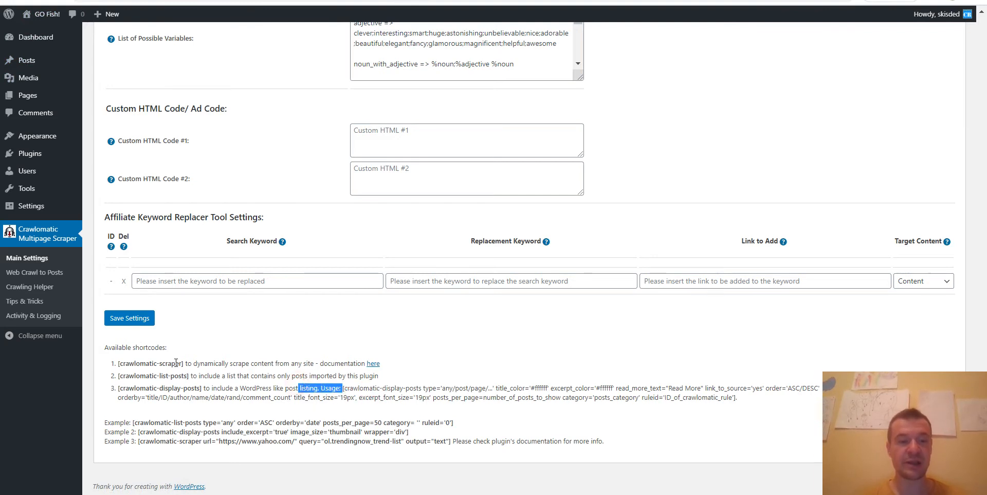
click(159, 361)
drag(118, 363, 184, 363)
key(ctrl+c)
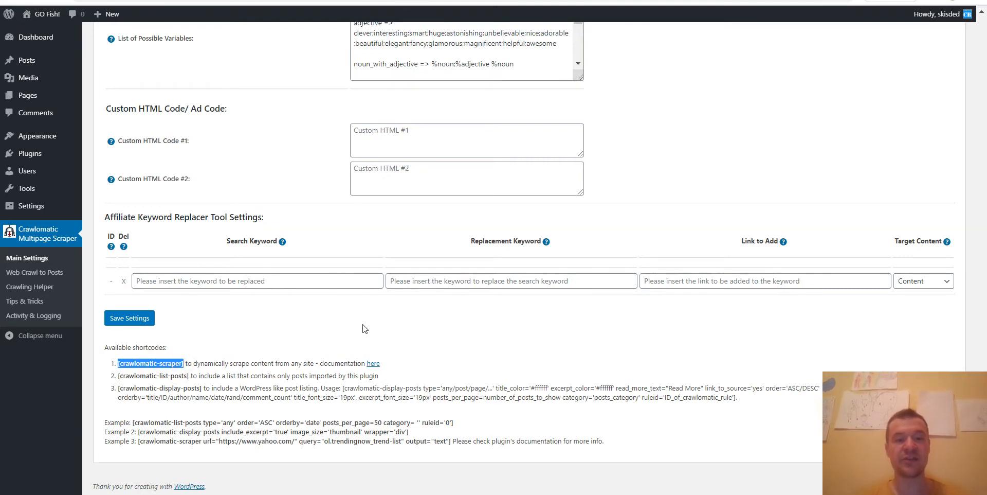
Open the crawlomatic-scraper shortcode documentation and review its full parameter list
click(374, 365)
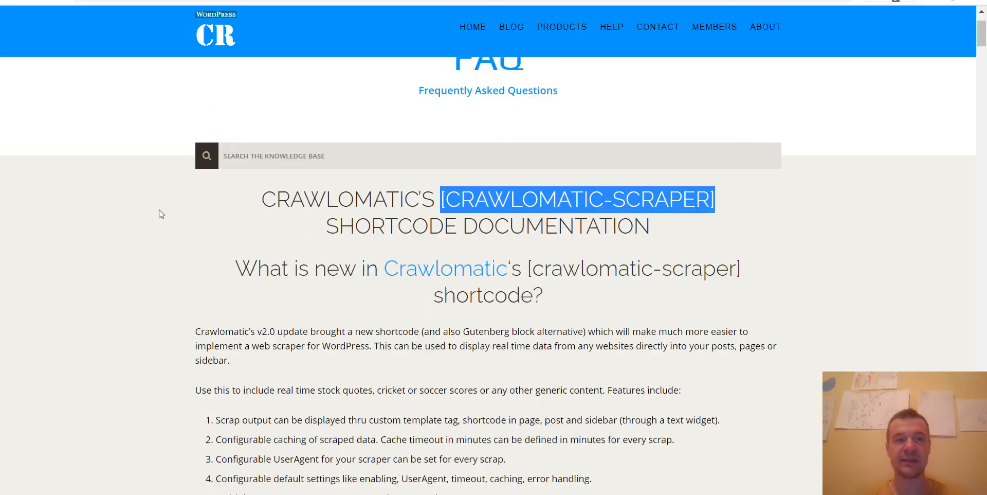
scroll(159, 208, down, 8)
drag(981, 55, 981, 88)
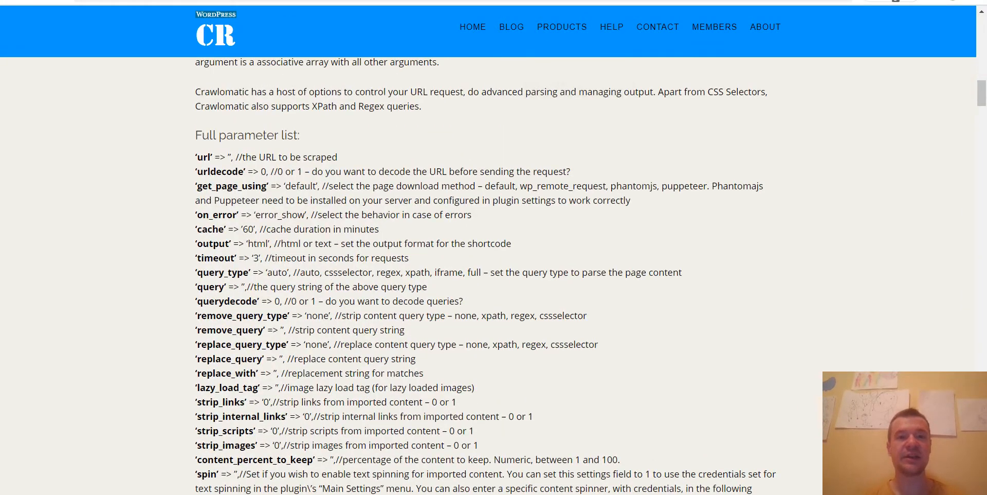
Title the new post "Magnum 4D - 4dking.com.my", copying the heading of the Magnum table on the results page
click(226, 0)
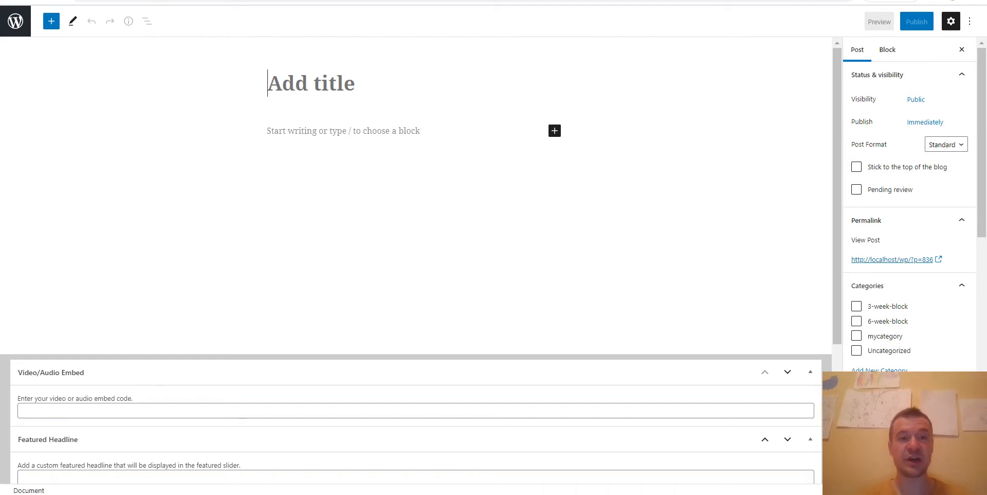
click(308, 1)
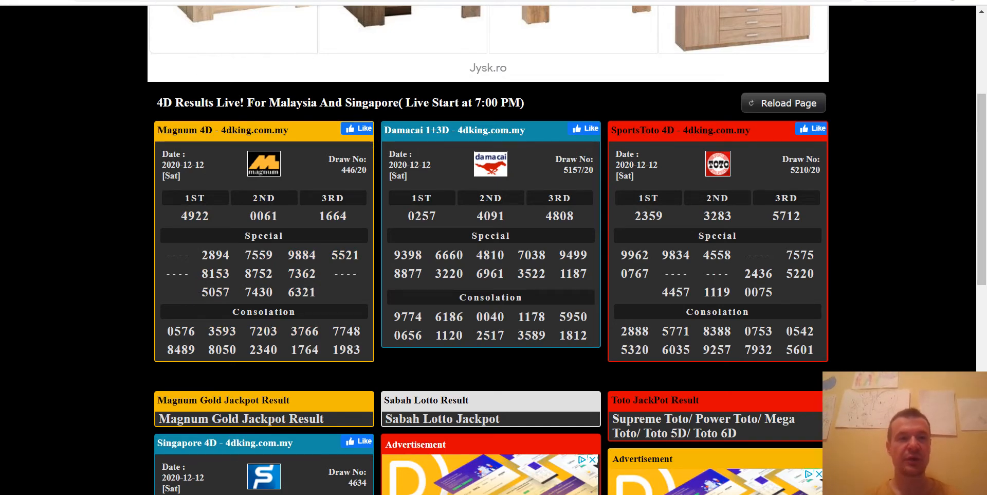
click(204, 1)
click(205, 1)
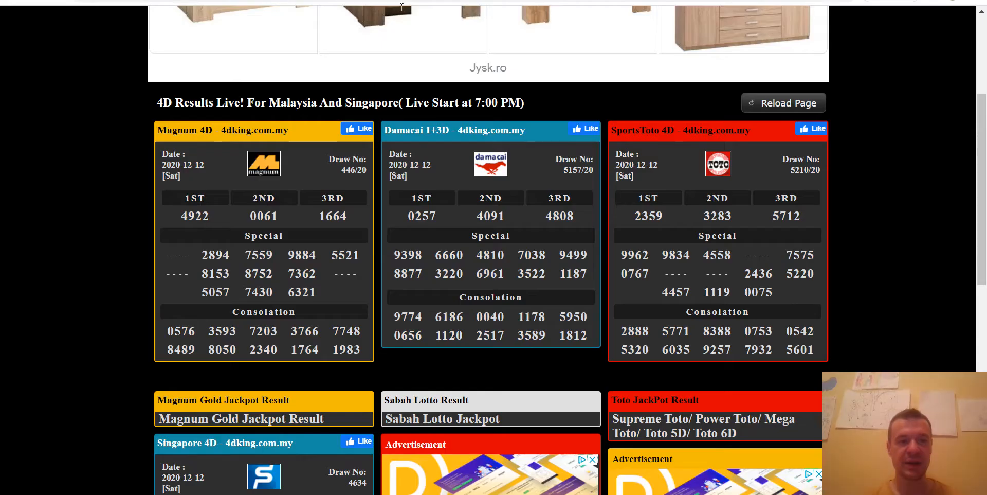
drag(156, 130, 273, 130)
click(299, 129)
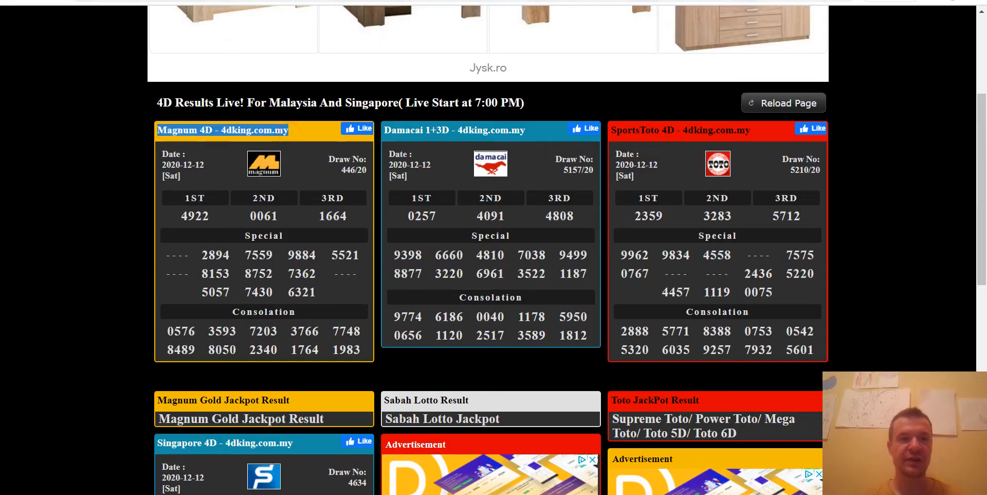
click(204, 1)
click(280, 65)
text(Magnum 4D - 4dking.com.my)
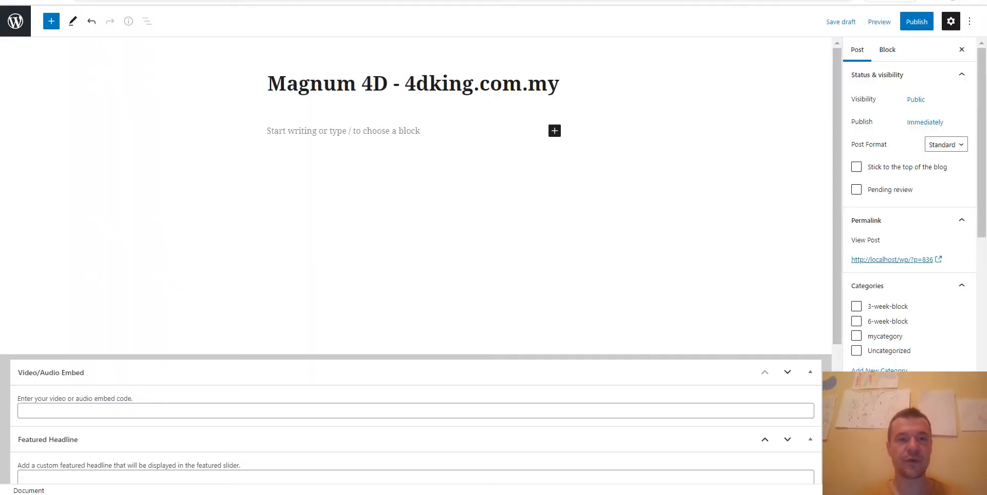
key(ctrl+Tab)
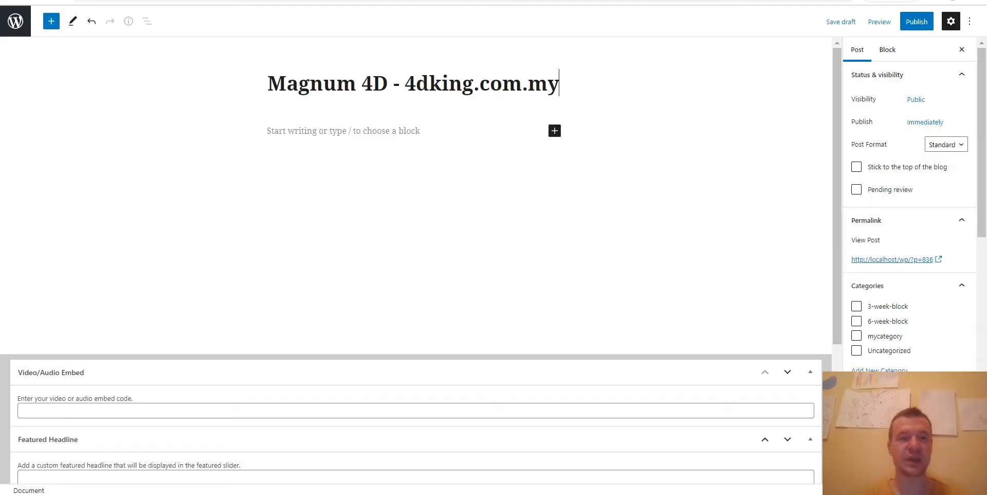
key(ctrl+Tab)
key(ctrl+Tab)
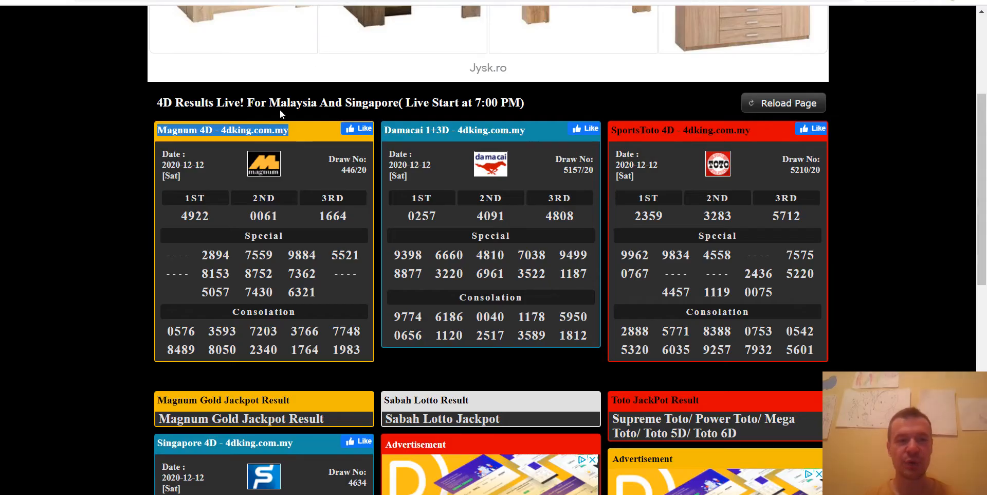
click(73, 142)
key(ctrl+Tab)
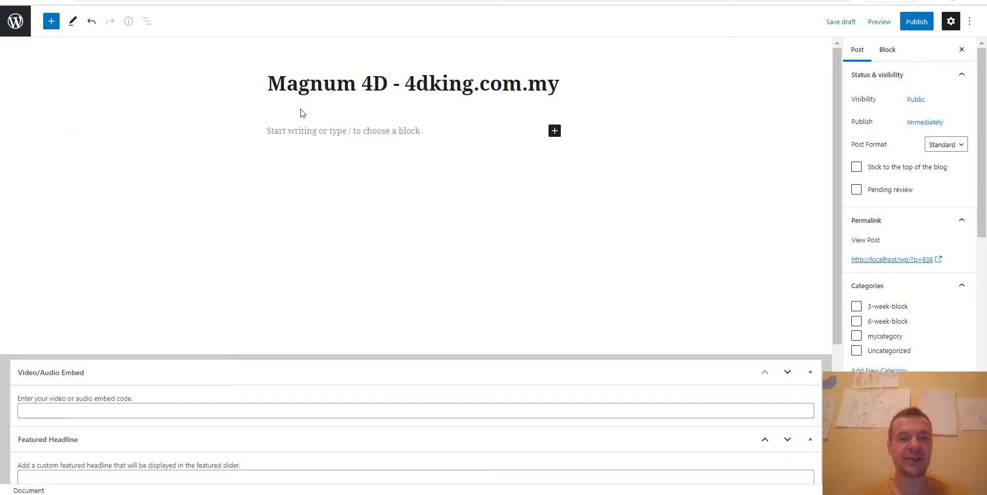
Insert the [crawlomatic-scraper] shortcode from the plugin settings into the post's first paragraph block
click(320, 130)
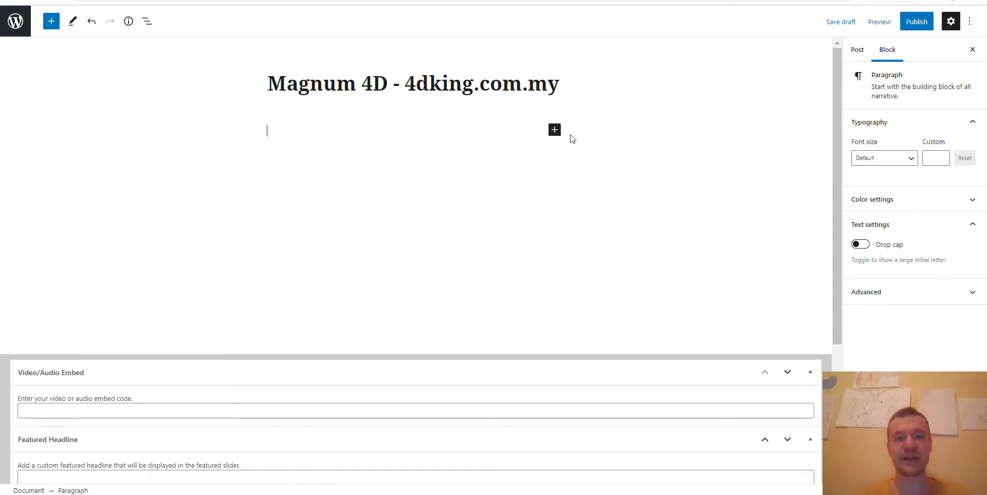
click(554, 129)
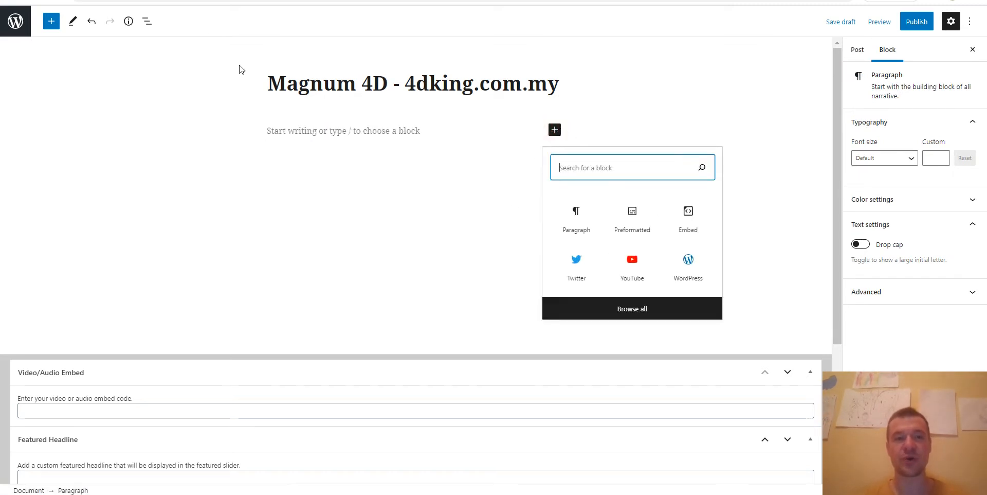
key(ctrl+Tab)
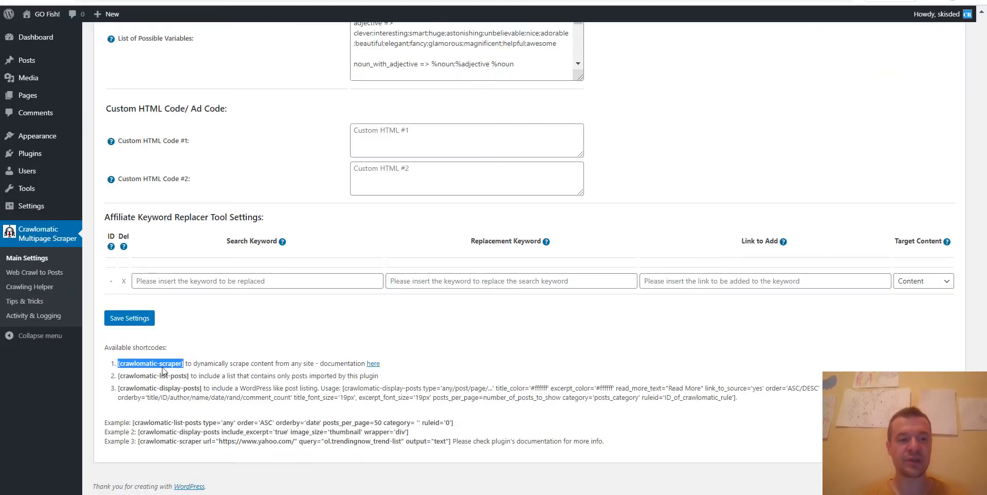
key(ctrl+shift+Tab)
click(299, 137)
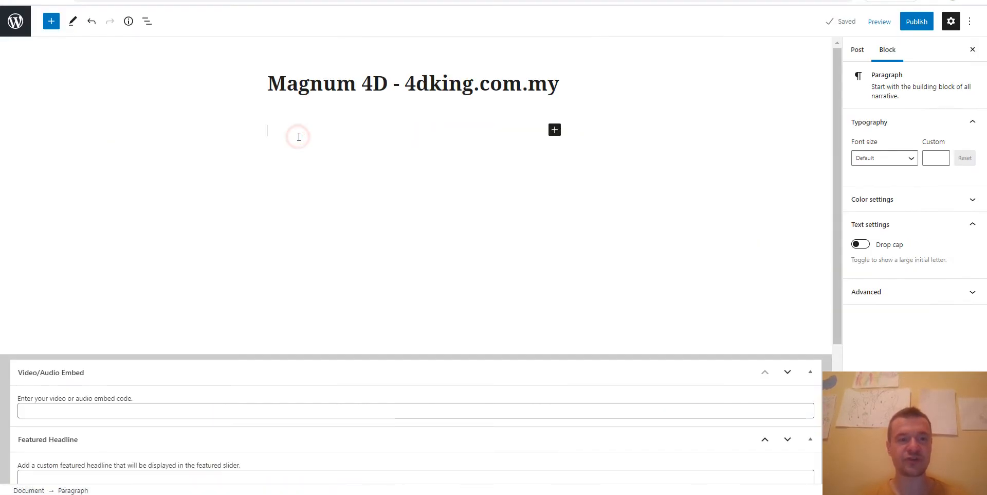
key(ctrl+v)
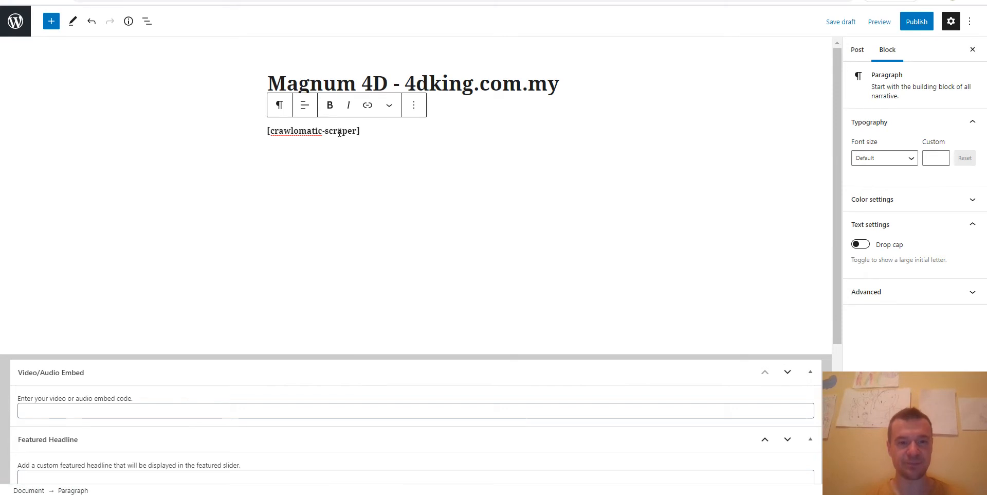
Show the post in the code editor and remove the p and strong tags around the shortcode
click(970, 21)
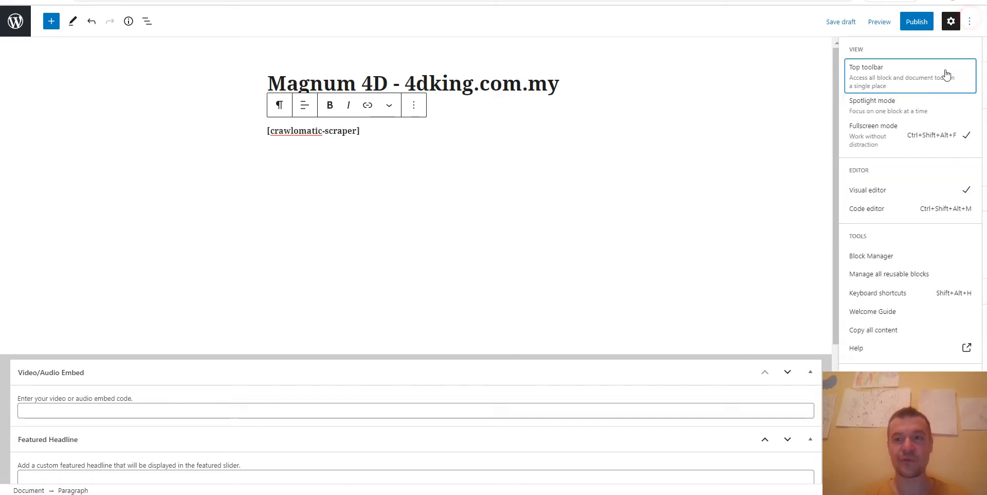
click(873, 211)
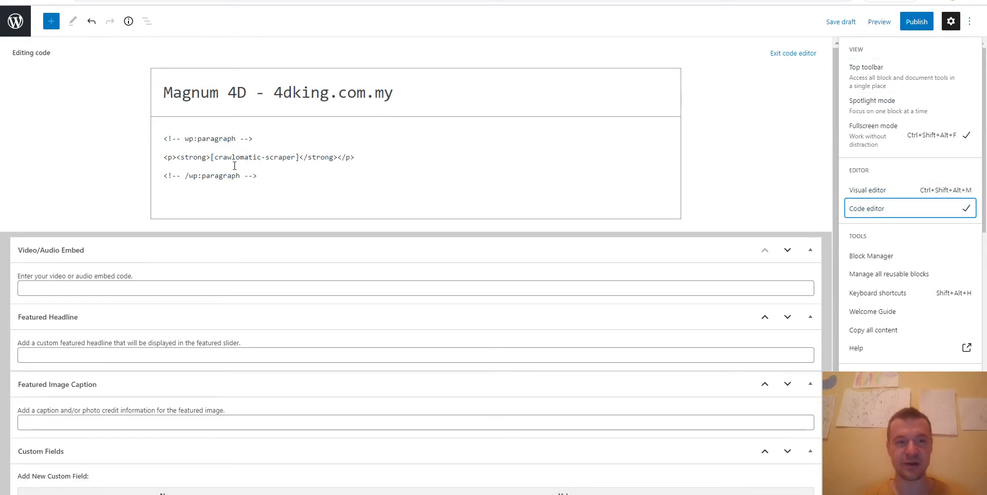
drag(211, 157, 163, 157)
key(BackSpace)
drag(253, 157, 319, 155)
key(BackSpace)
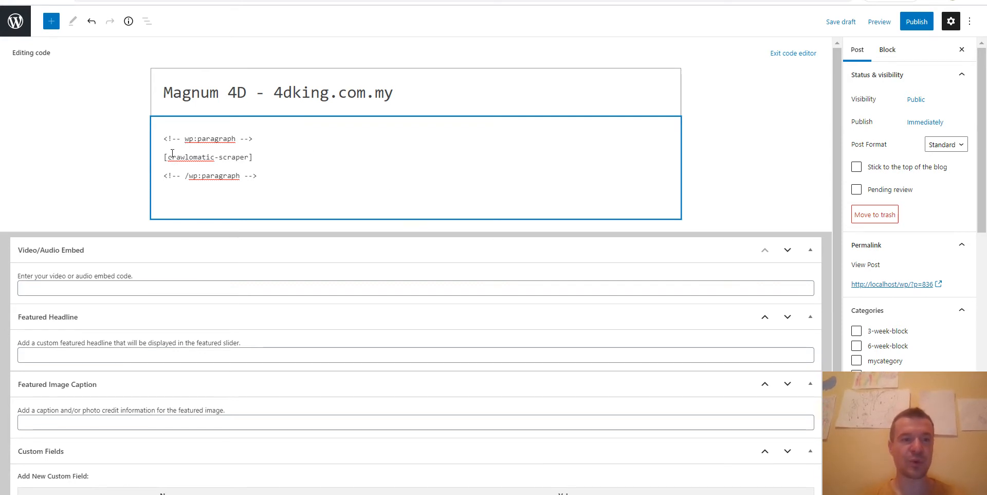
click(246, 158)
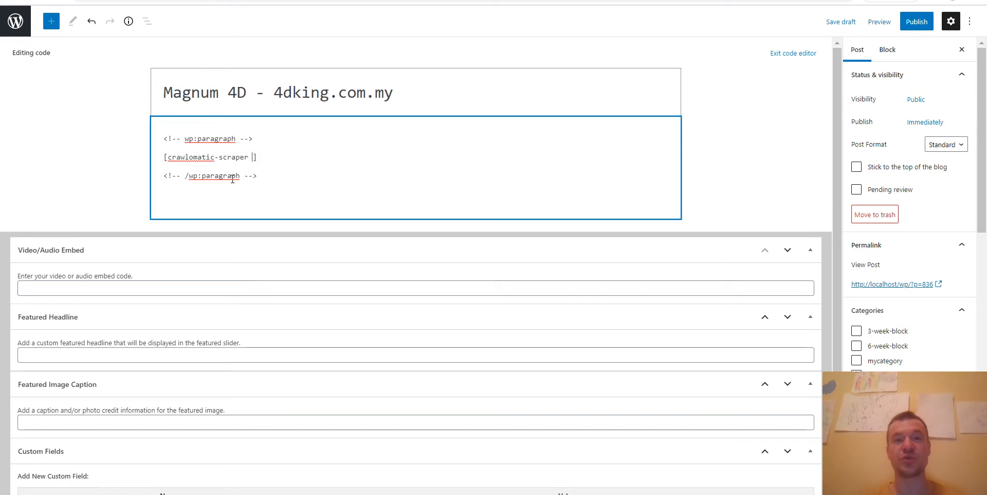
text(url="")
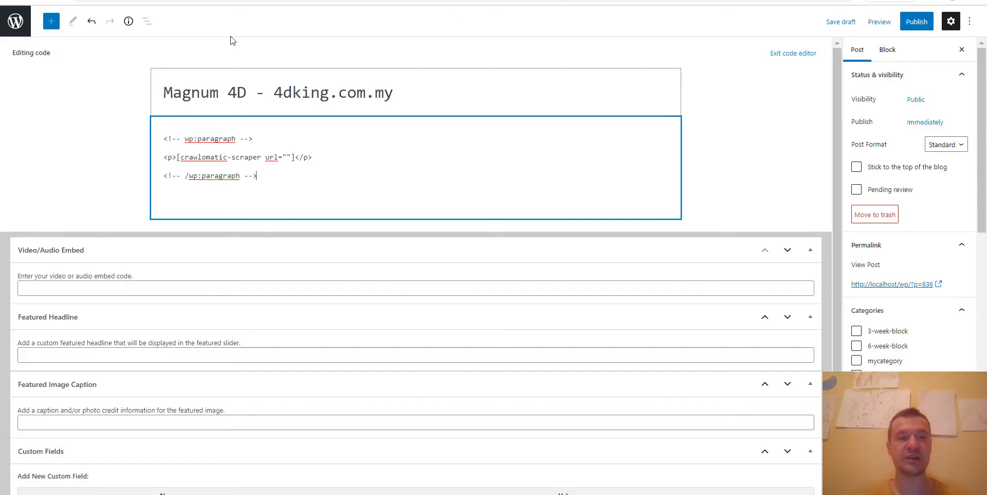
click(287, 157)
text(https://www.4dking.com.my/)
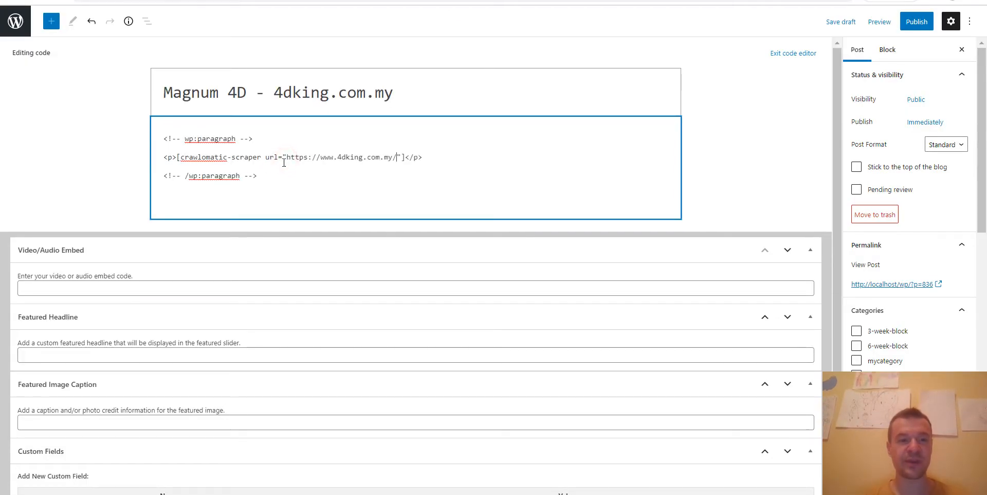
click(403, 157)
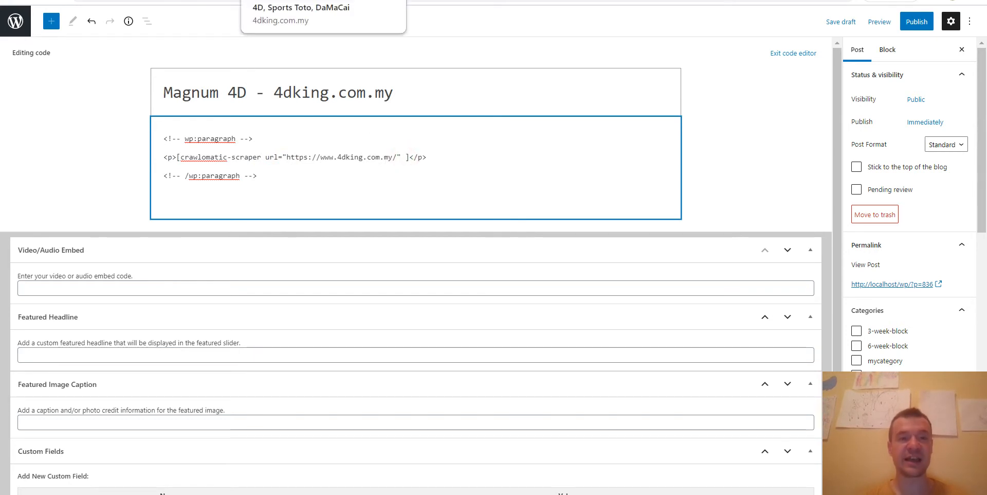
Copy the query_type parameter name from the full parameter list in the shortcode documentation
click(267, 1)
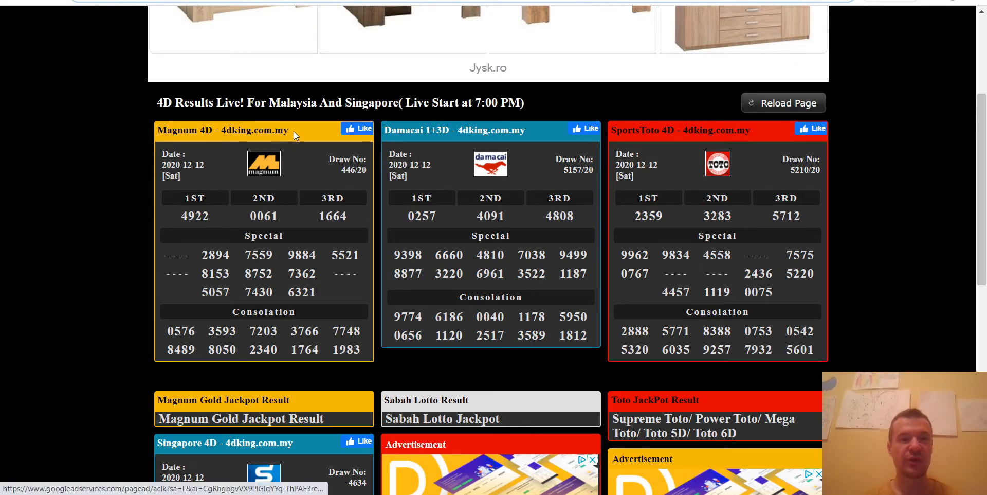
click(263, 0)
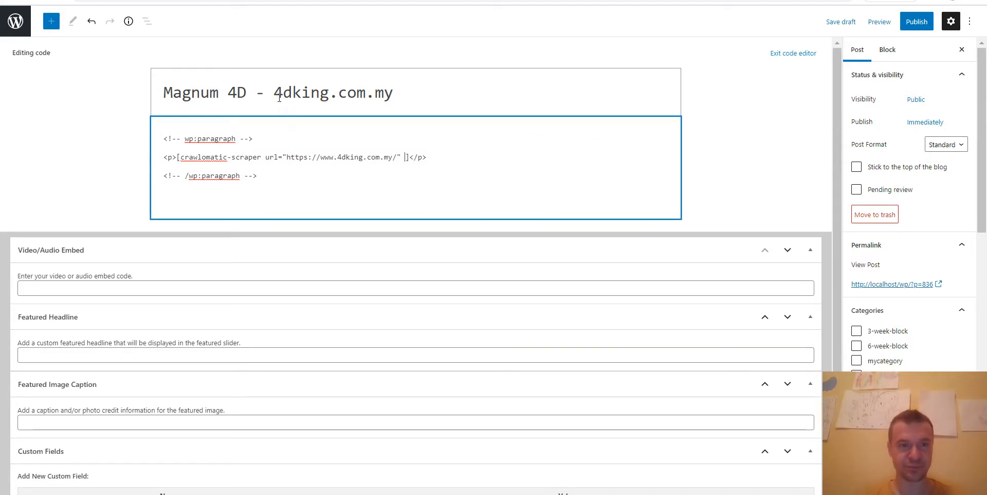
click(264, 1)
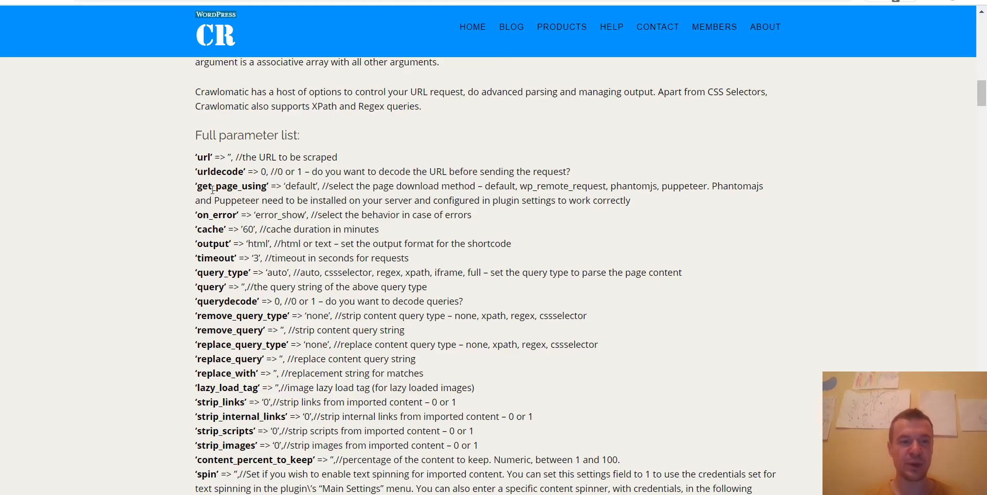
double_click(205, 272)
key(ctrl+c)
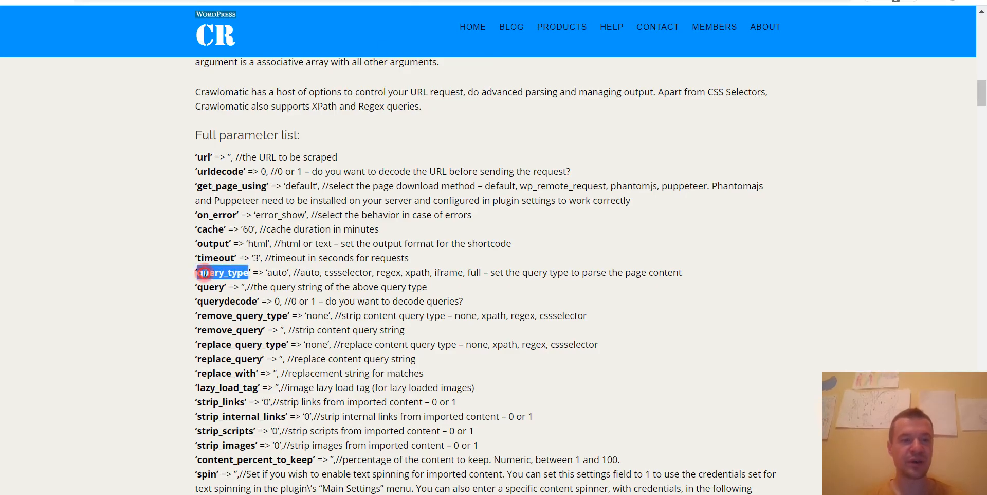
Add the parameter query_type="cssselector" to the crawlomatic-scraper shortcode, copying the value from the documentation's full parameter list
click(216, 1)
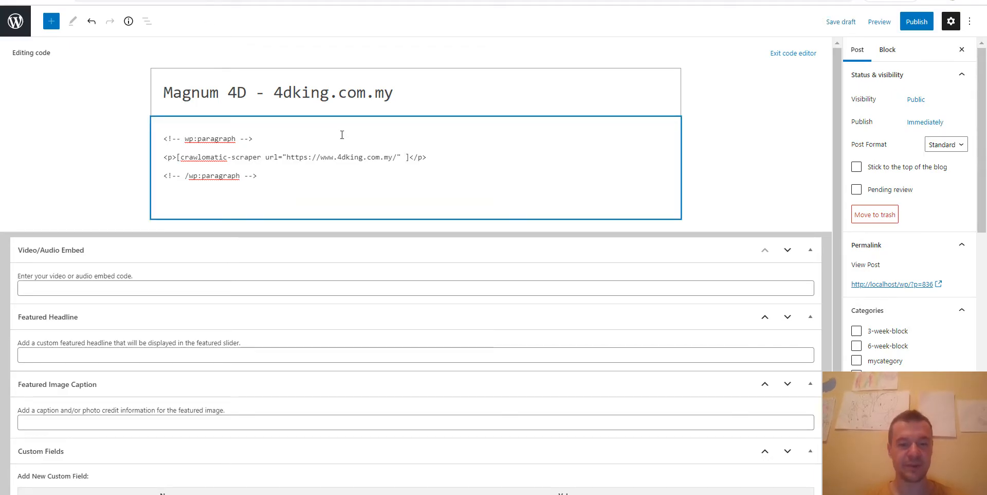
text(')
key(BackSpace)
key(ctrl+v)
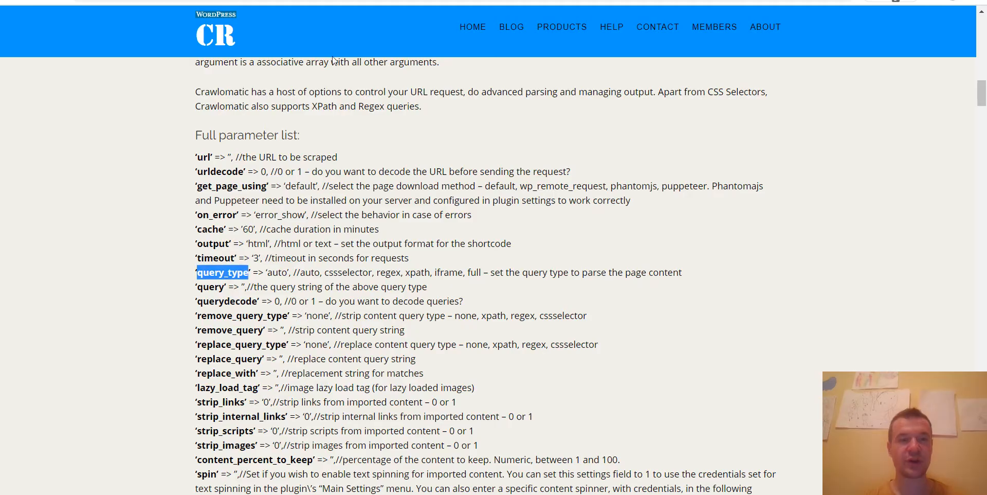
double_click(334, 272)
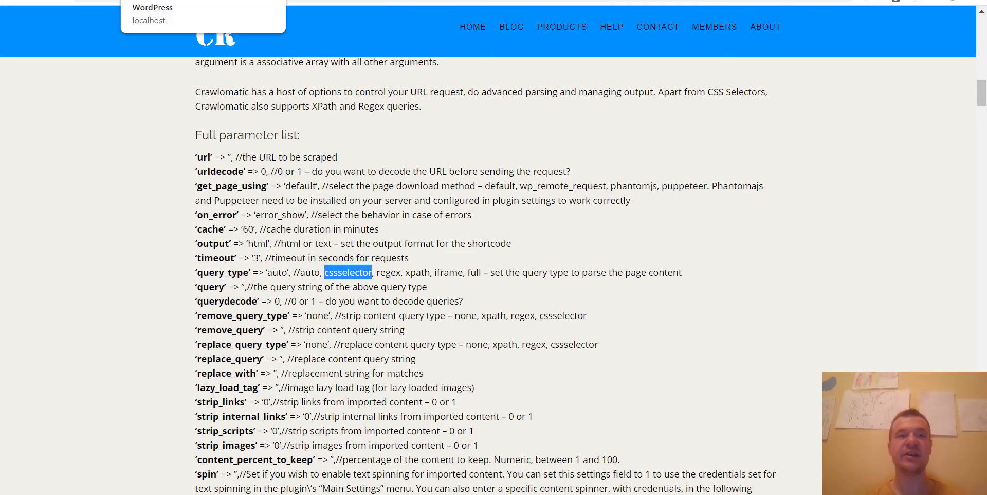
click(170, 0)
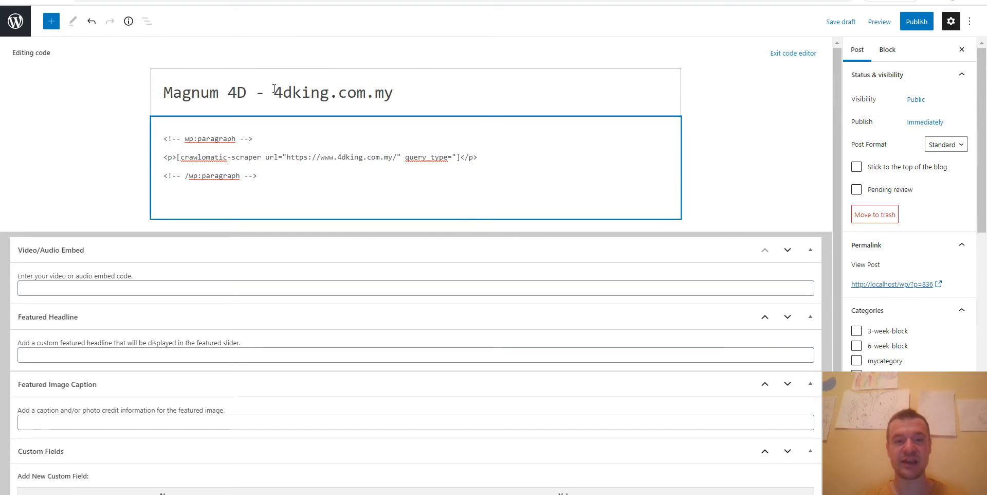
text(cssselector)
text(")
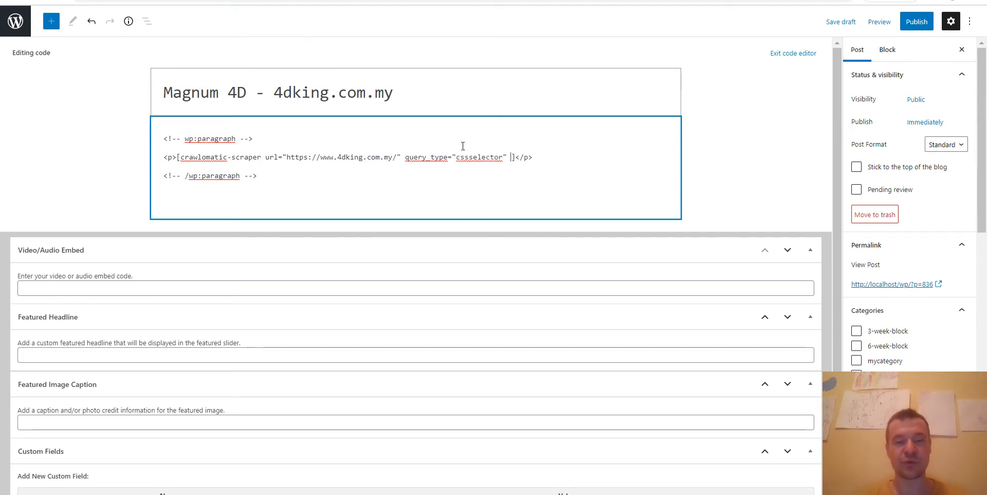
Copy the query parameter name from the documentation and add it to the shortcode with an empty value, query=""
click(257, 0)
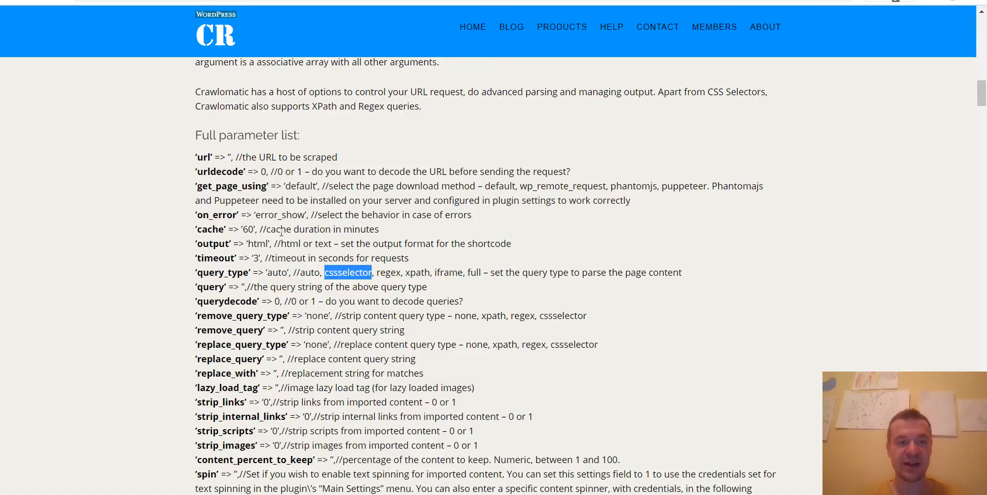
double_click(212, 287)
key(ctrl+c)
key(ctrl+Tab)
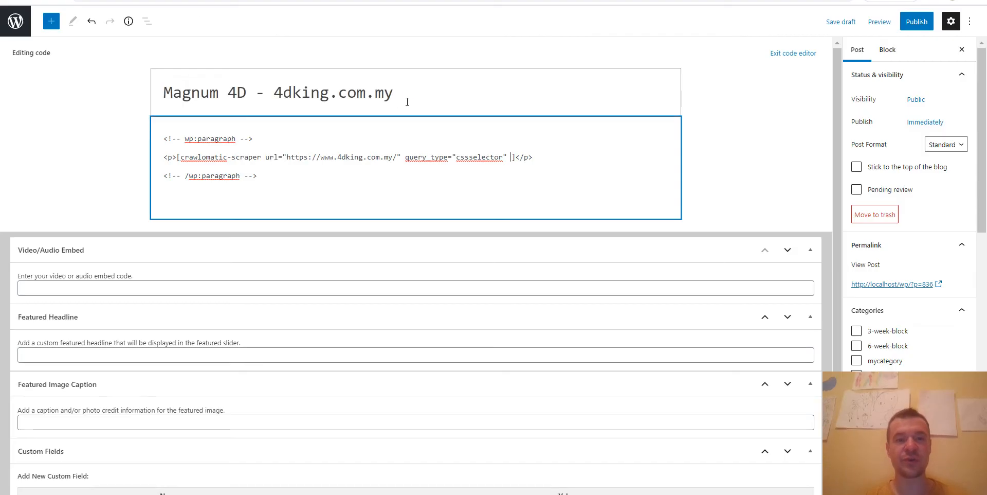
key(ctrl+v)
text(="")
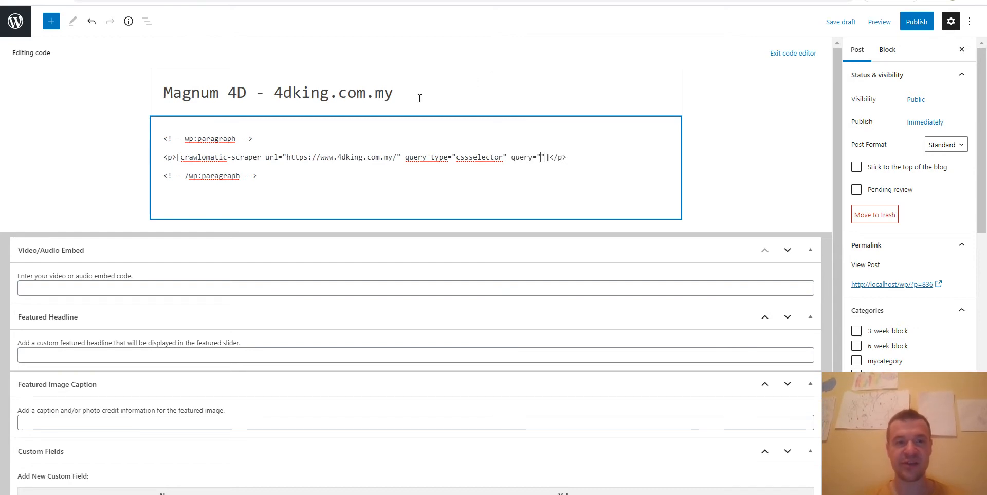
Inspect the Magnum 4D heading on the 4dking.com.my page and copy the color-yellow class from its enclosing li element
click(329, 1)
right_click(300, 131)
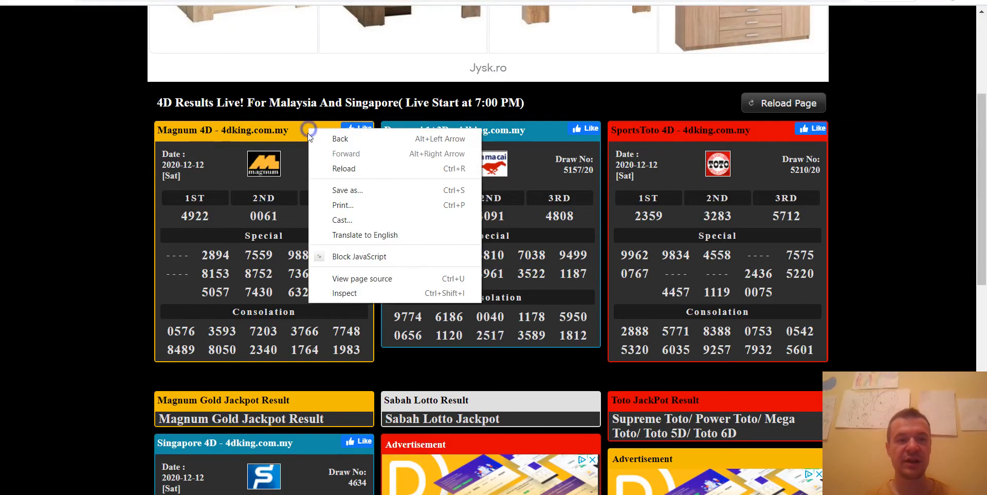
click(335, 290)
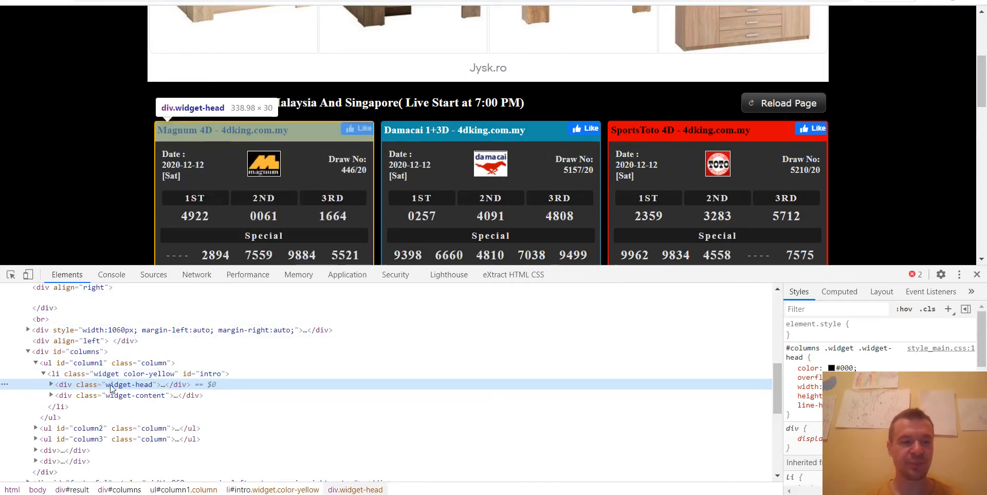
click(133, 374)
double_click(133, 375)
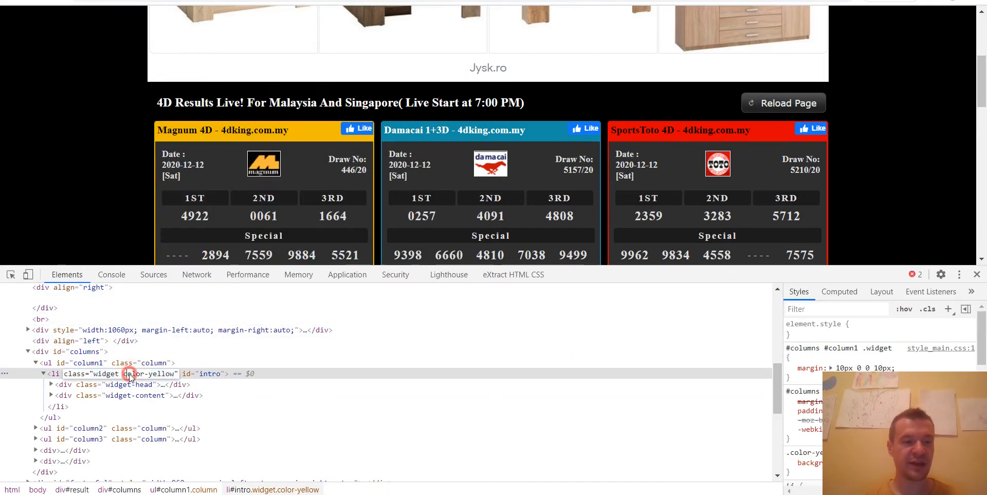
drag(124, 374, 174, 377)
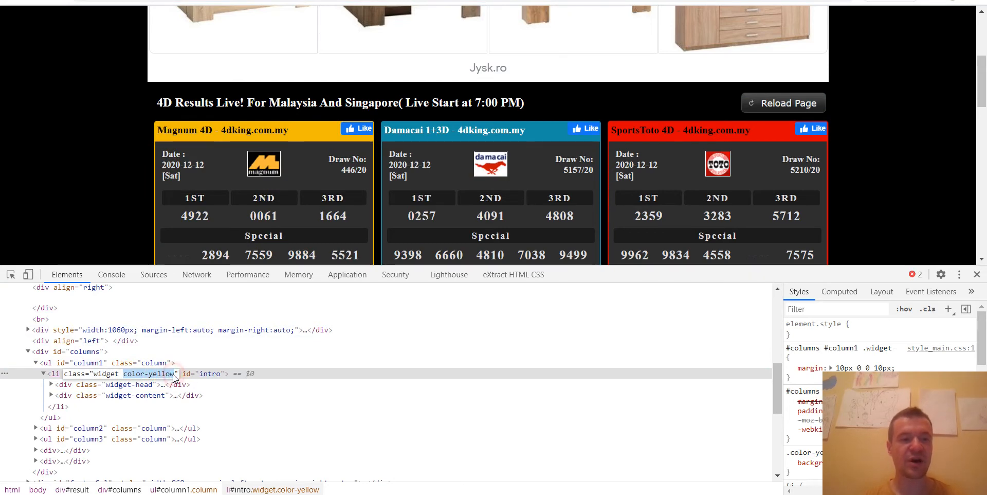
View the source of the 4dking.com.my page and go through every occurrence of color-yellow
right_click(86, 158)
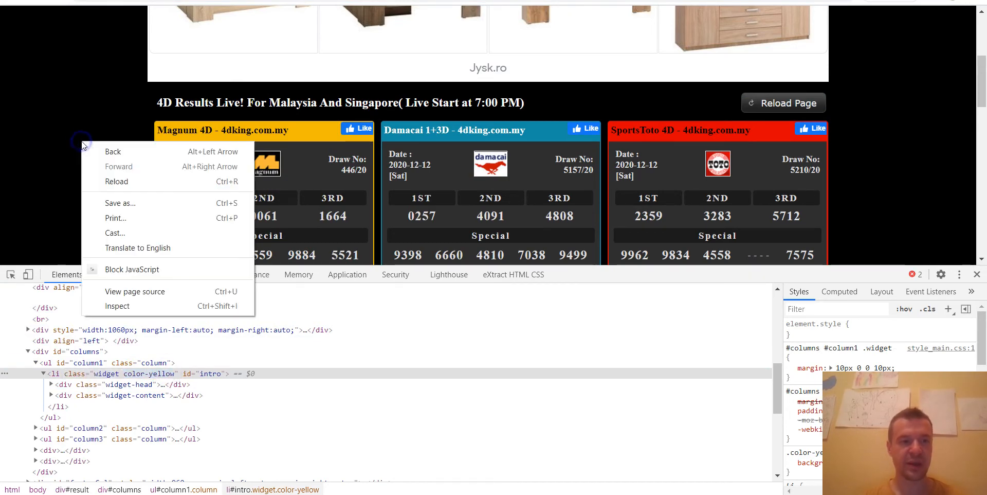
click(114, 291)
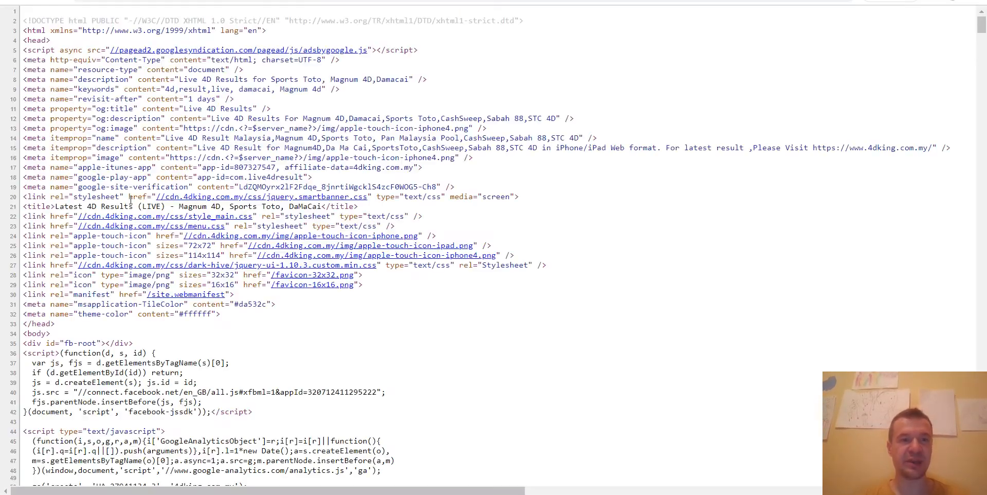
key(ctrl+f)
key(ctrl+v)
key(Return)
key(Return)
key(Return)
key(Return)
key(Return)
key(Return)
key(Return)
key(Return)
key(Return)
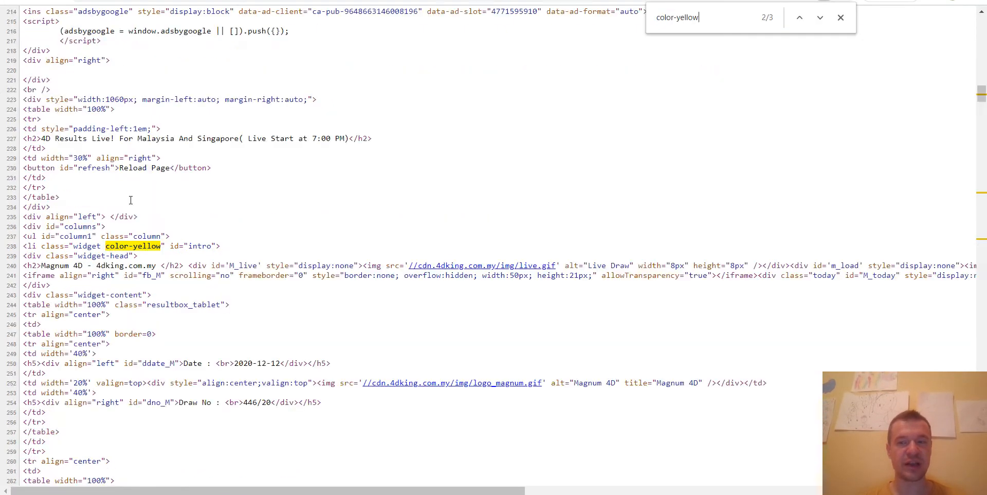
key(shift+Return)
key(shift+Return)
key(shift+Return)
key(shift+Return)
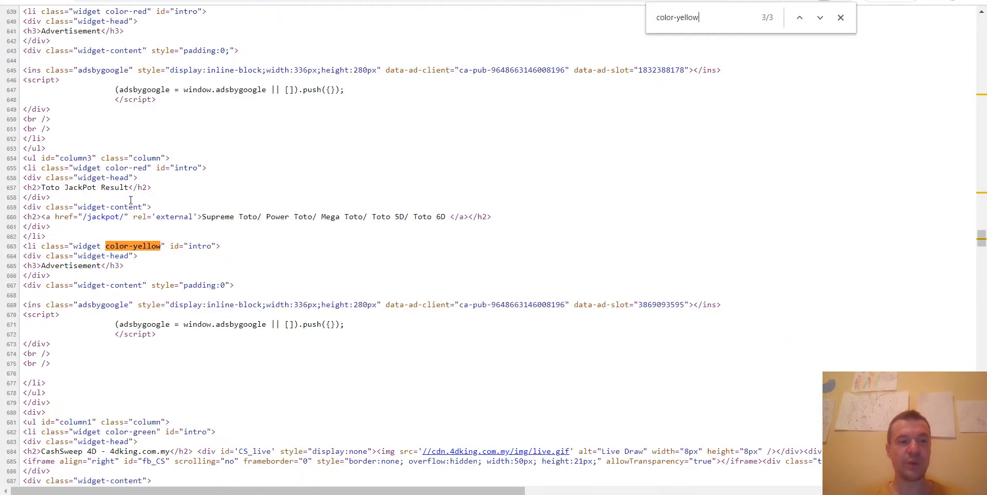
key(Return)
key(Return)
key(Return)
key(Return)
key(Return)
key(Return)
key(Return)
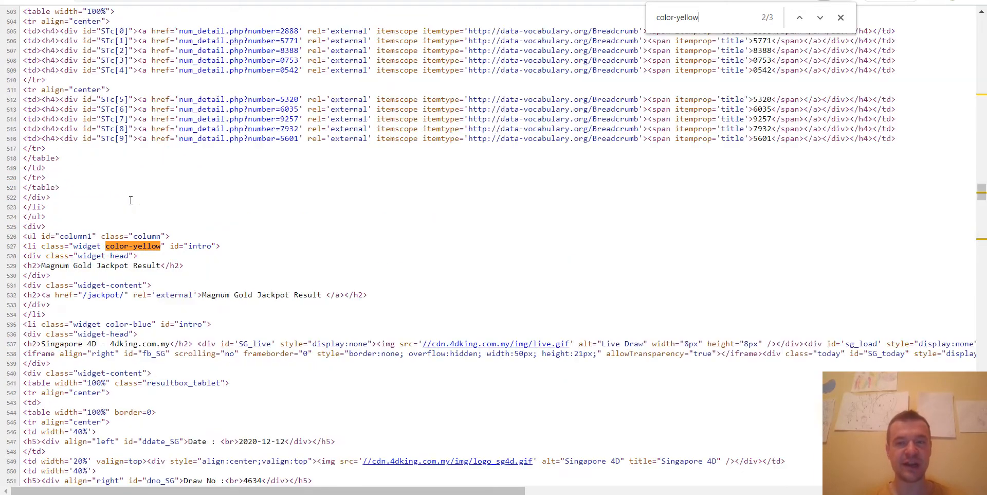
key(Return)
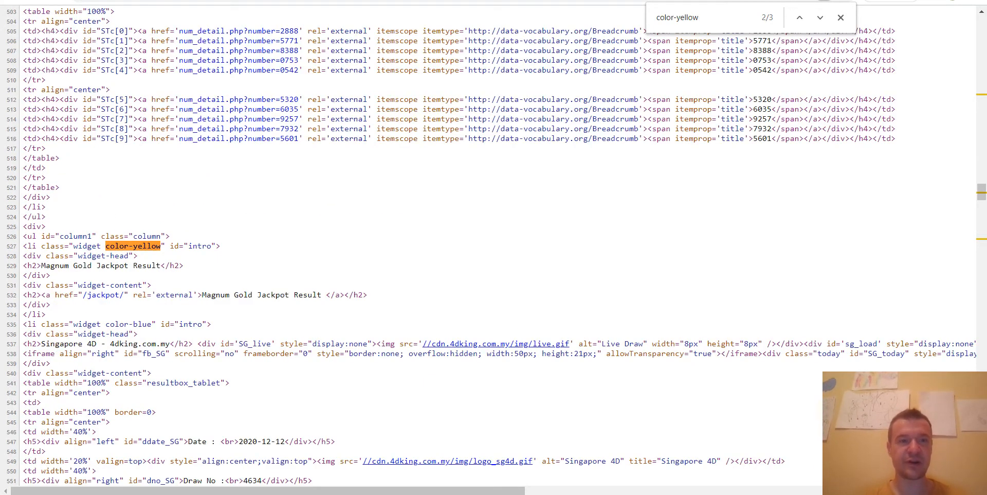
Examine the 4dking.com.my results page for the boxes with yellow headers that share the Magnum 4D box's class
click(281, 1)
scroll(242, 177, up, 4)
scroll(242, 177, down, 3)
scroll(241, 172, down, 9)
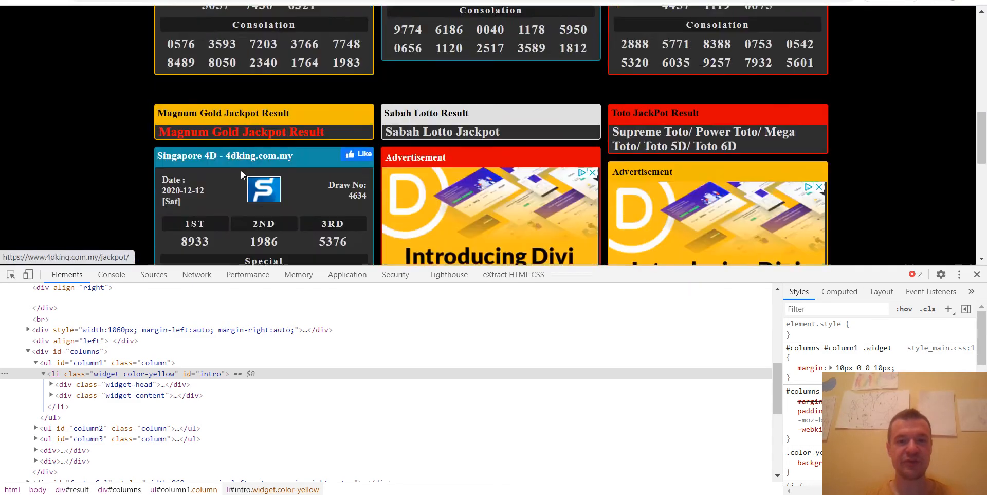
scroll(285, 98, up, 2)
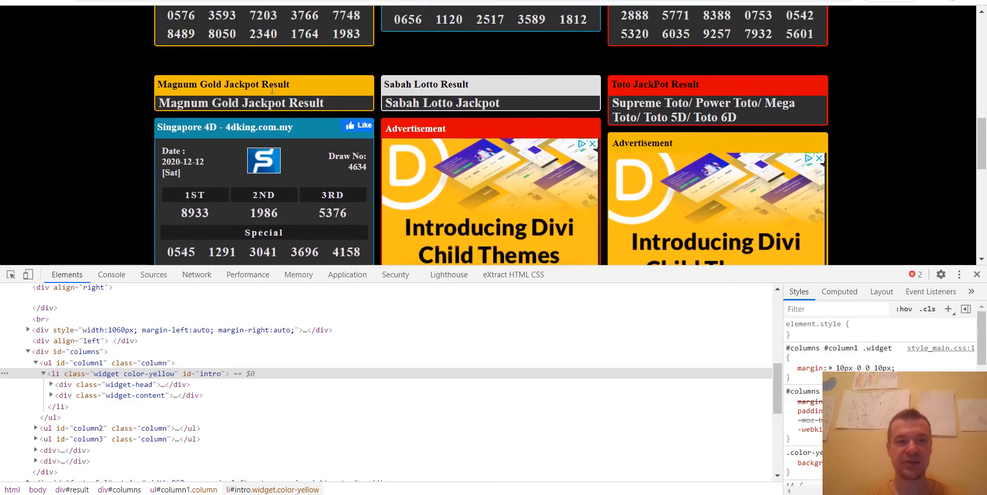
scroll(276, 108, down, 8)
scroll(276, 108, down, 2)
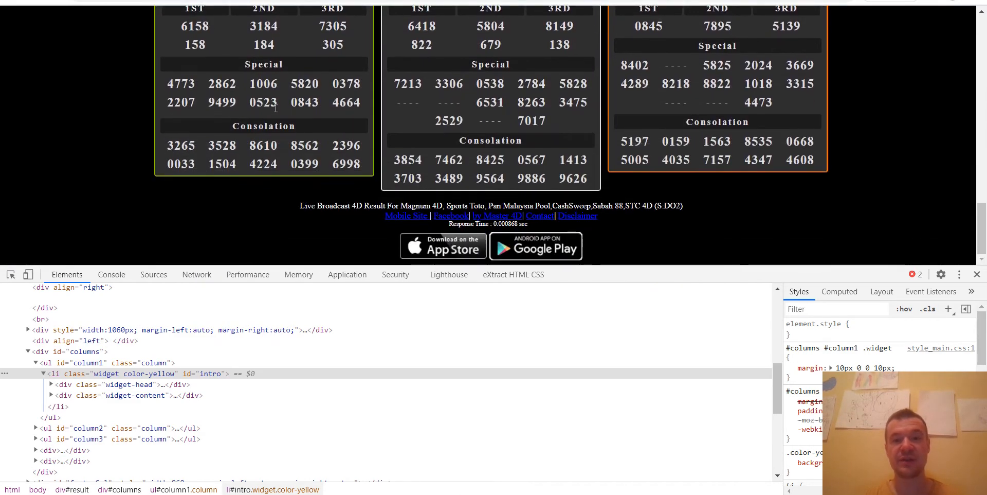
scroll(276, 111, up, 5)
scroll(274, 115, up, 4)
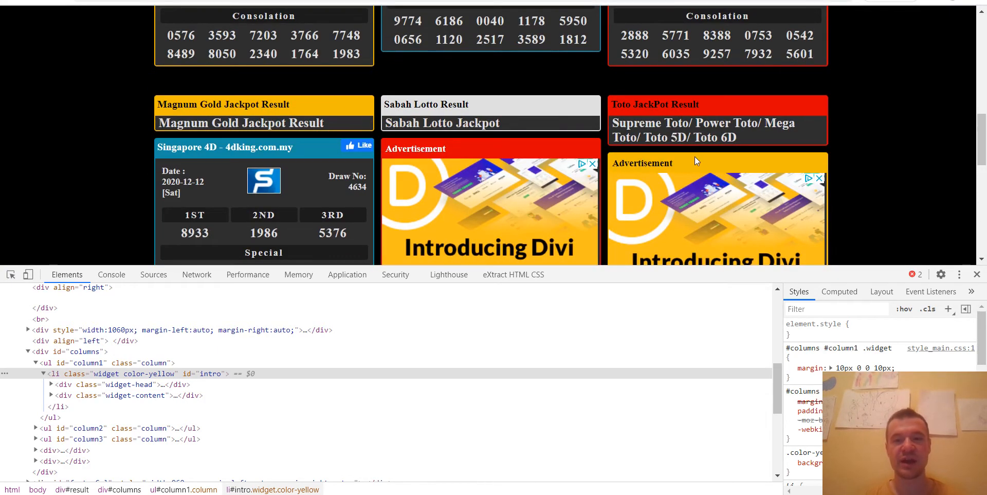
scroll(697, 156, down, 5)
scroll(668, 116, up, 4)
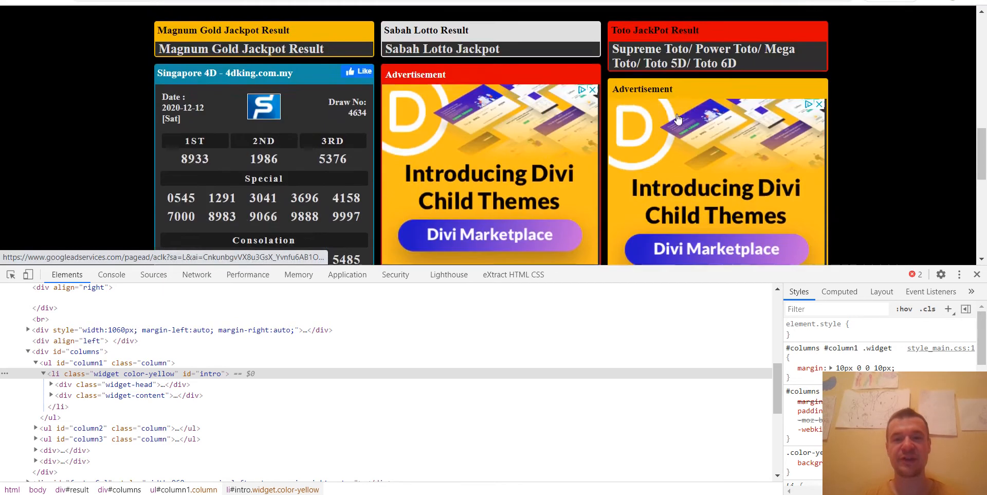
scroll(677, 119, up, 2)
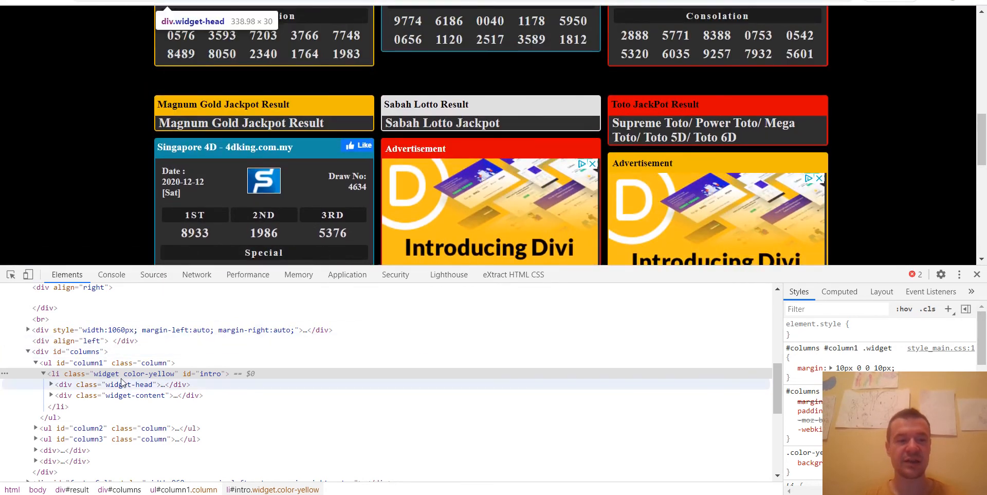
scroll(246, 162, up, 4)
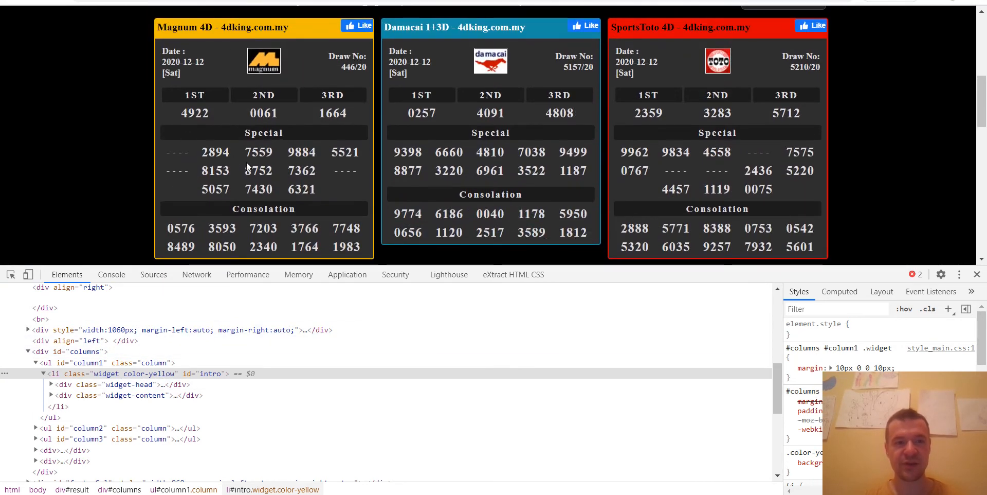
scroll(215, 106, down, 3)
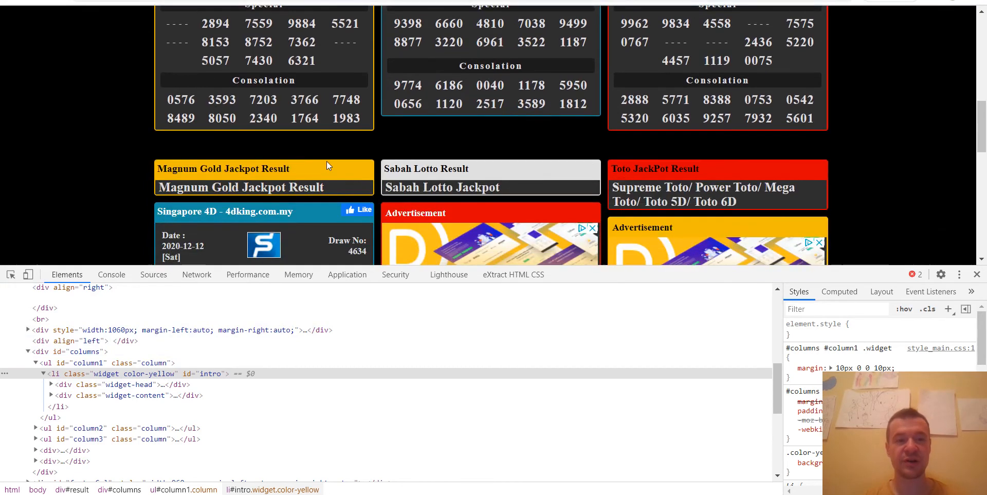
scroll(257, 181, down, 8)
scroll(645, 210, up, 5)
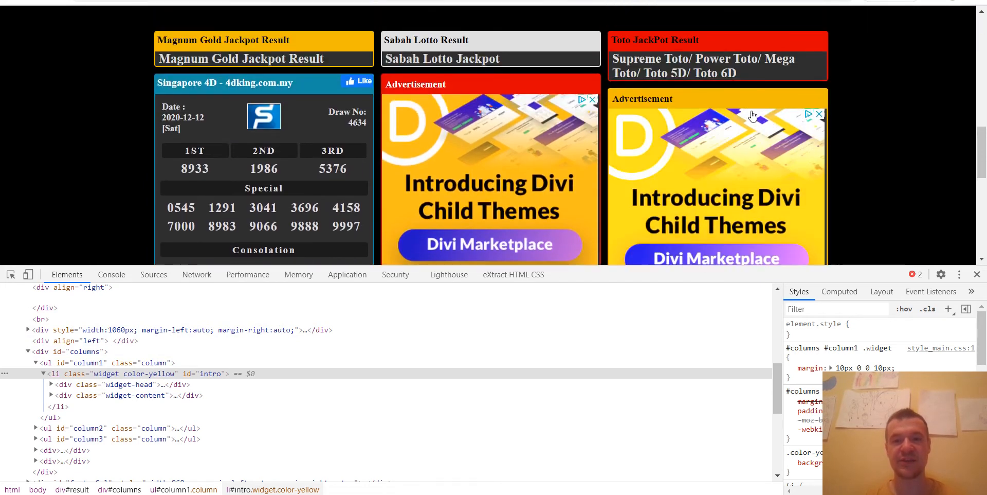
scroll(251, 87, up, 5)
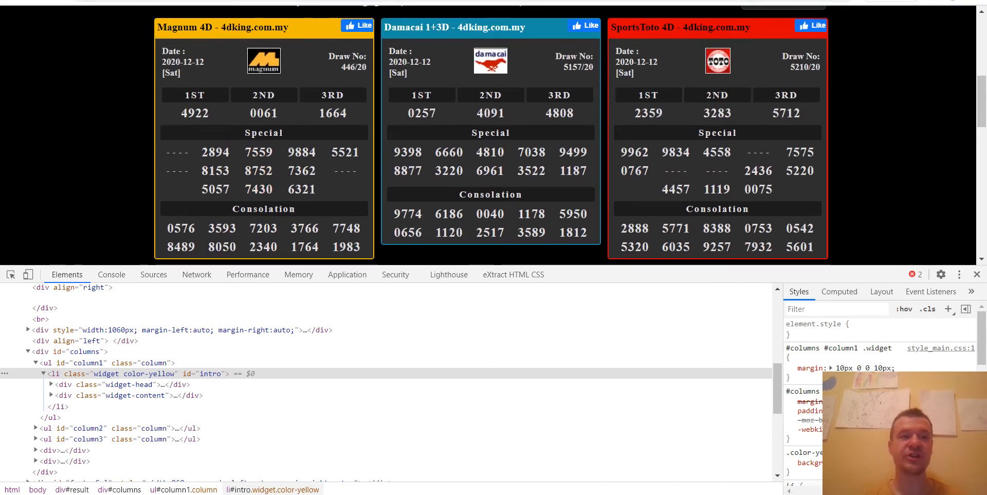
Set the shortcode's query parameter to the class selector ".color-yellow" and highlight its leading dot
click(169, 0)
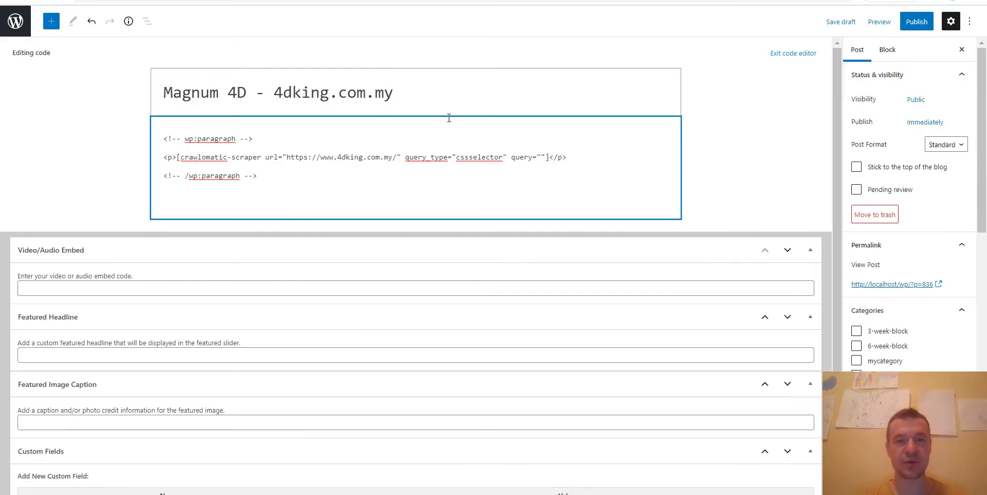
text(.color-yellow)
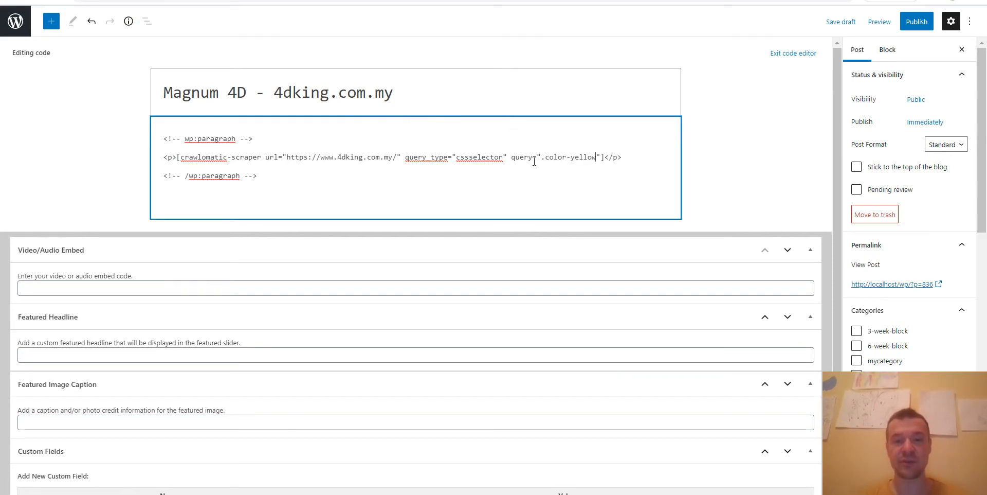
drag(540, 156, 546, 156)
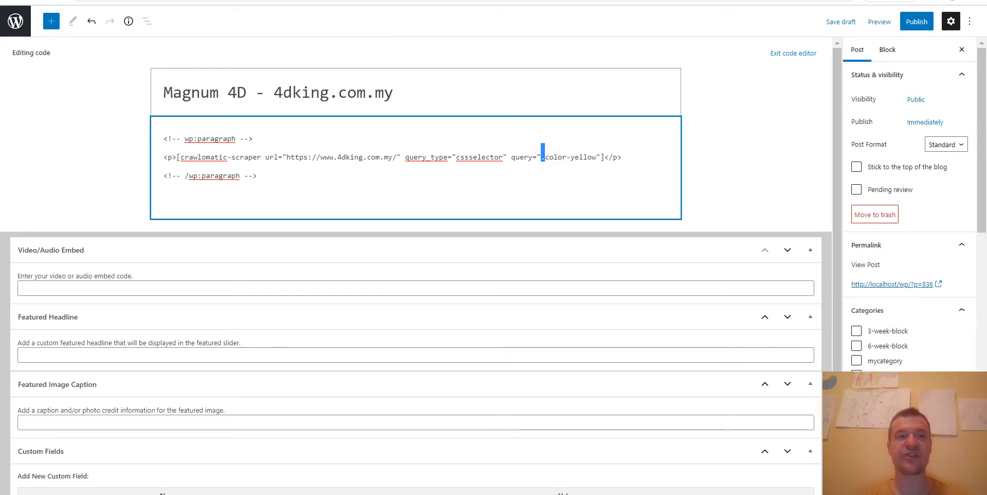
Close the developer tools on the 4dking.com.my page and compare the results boxes with the shortcode in the post
key(alt+Tab)
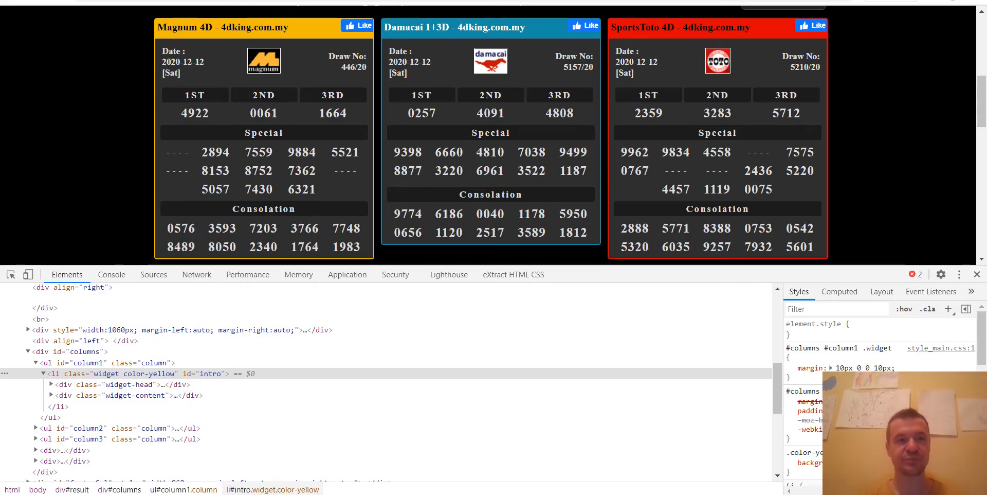
click(977, 274)
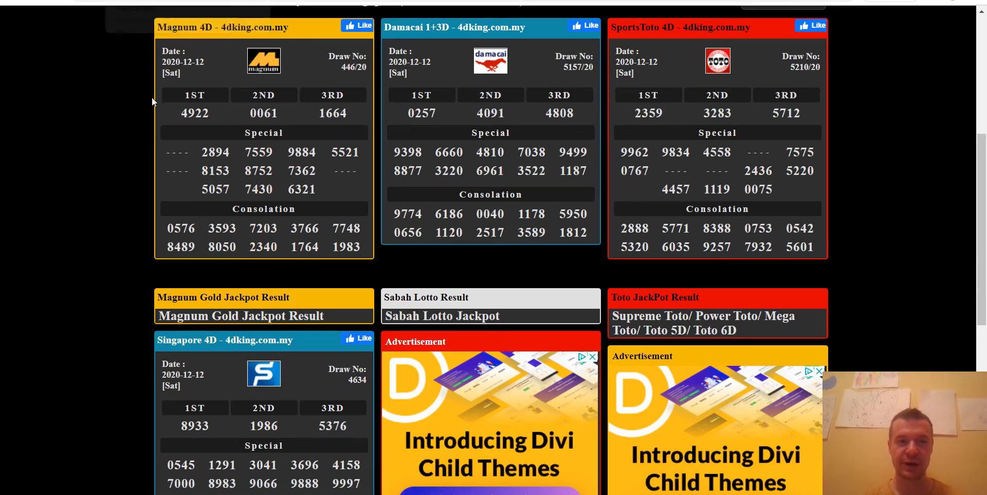
click(159, 0)
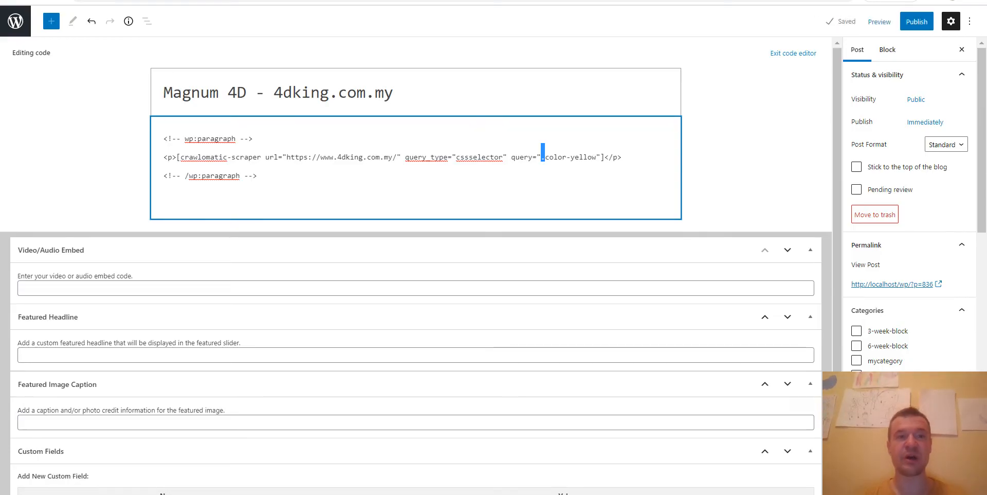
click(268, 0)
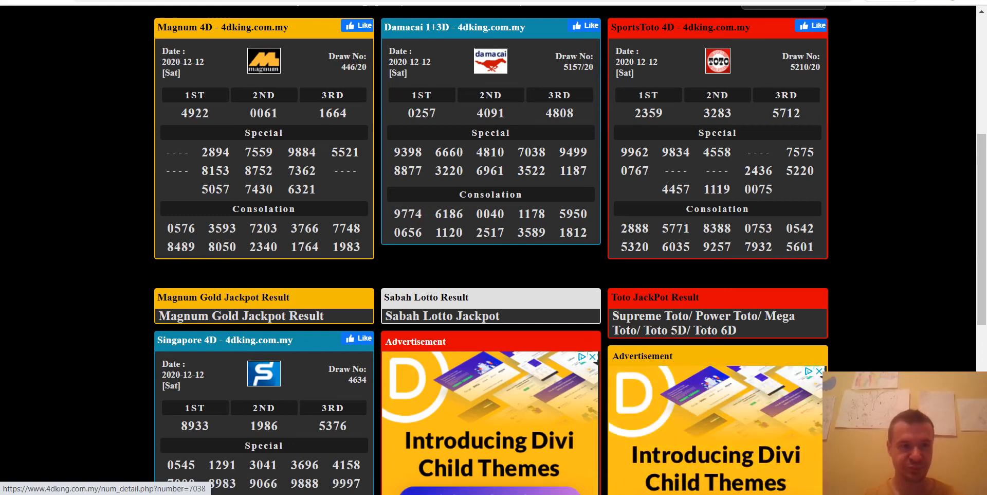
Compare the shortcode with the 4dking.com.my results boxes, publish the Magnum 4D post and open its live page
click(232, 1)
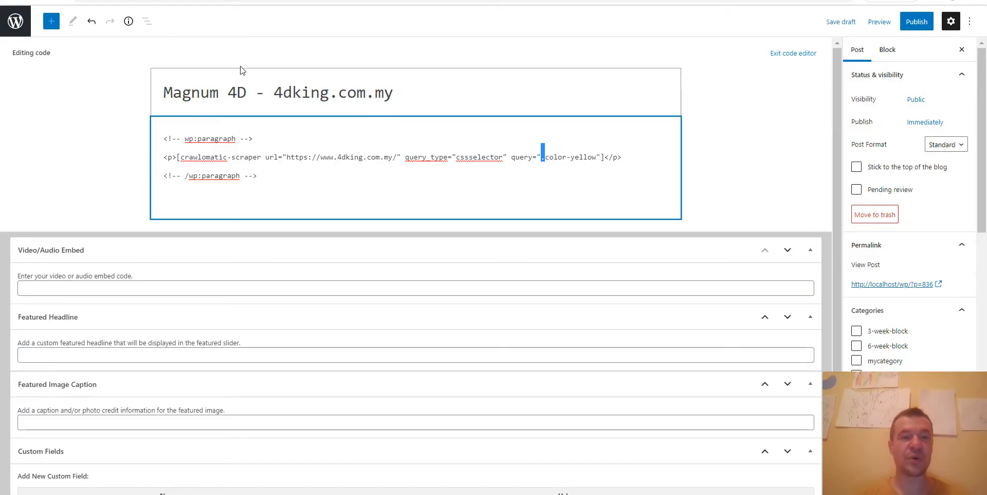
click(370, 156)
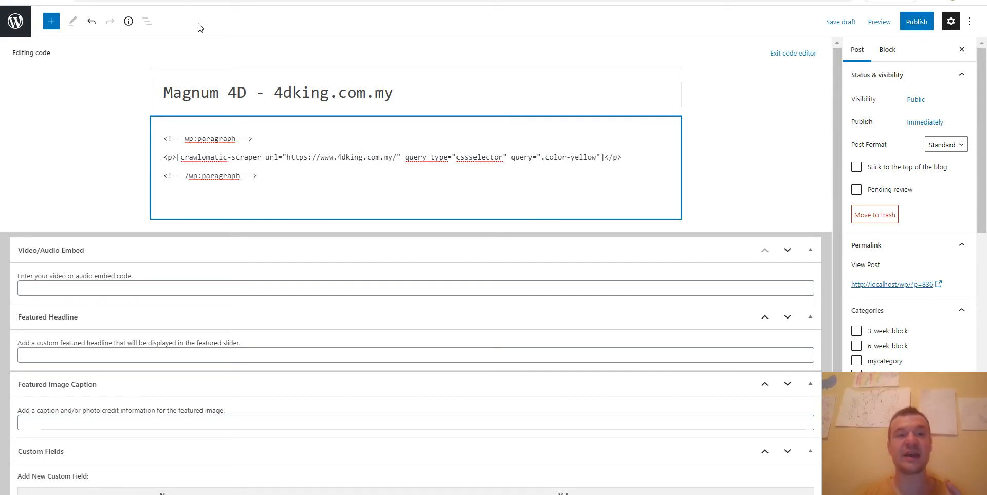
click(206, 1)
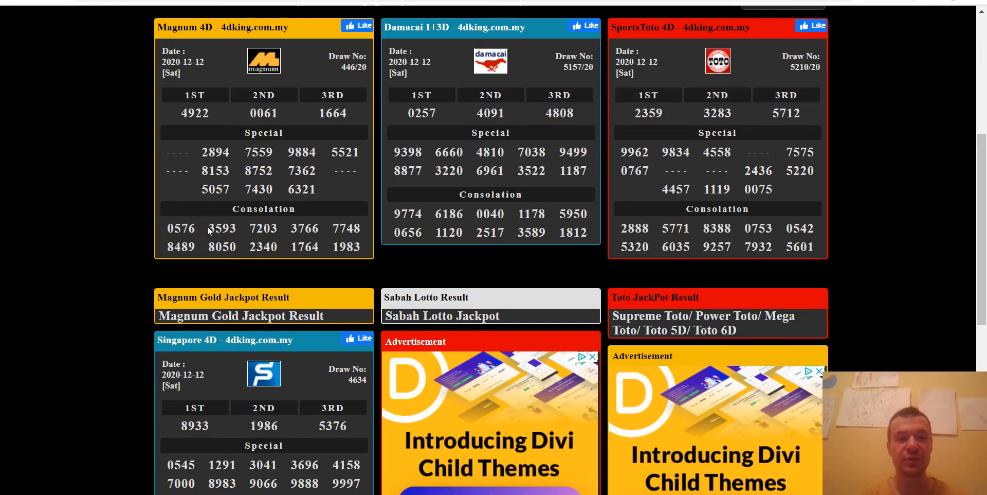
click(630, 1)
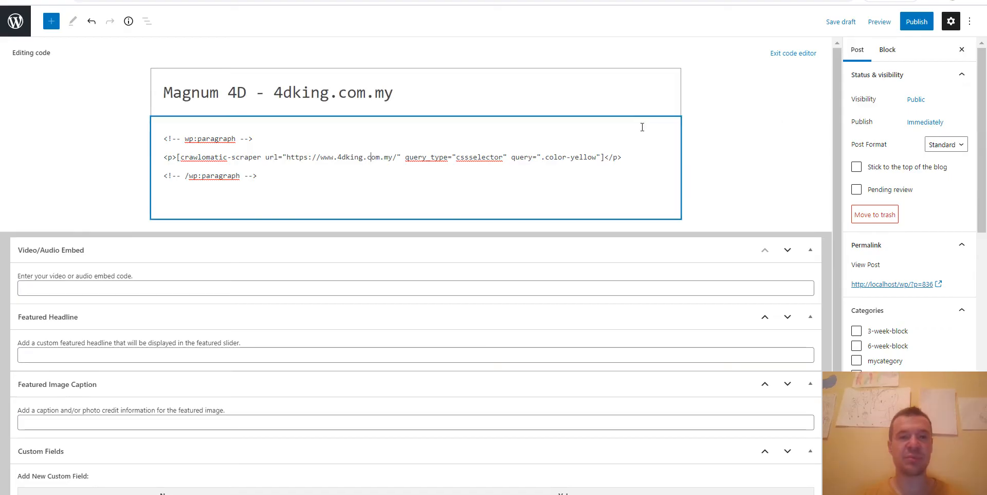
click(916, 21)
click(882, 21)
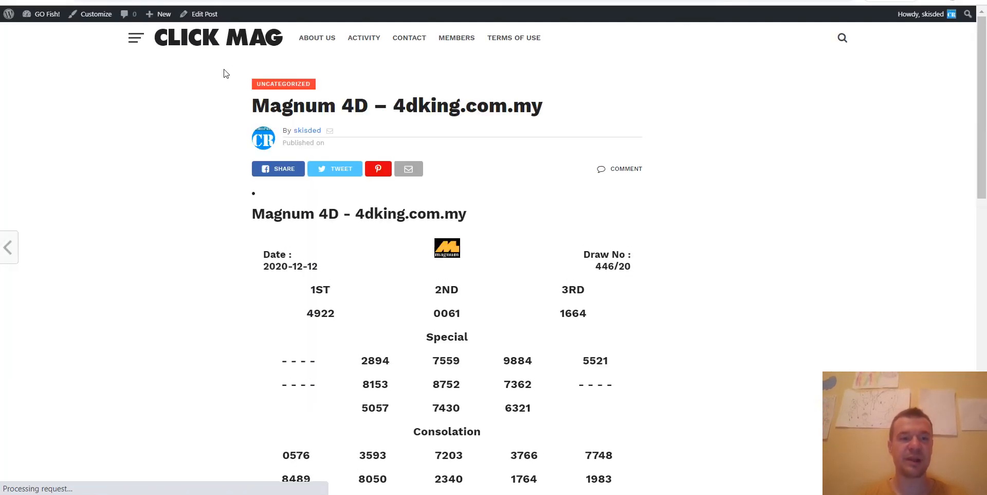
Examine the scraped boxes in the published post and highlight the Magnum 4D heading
scroll(236, 196, down, 3)
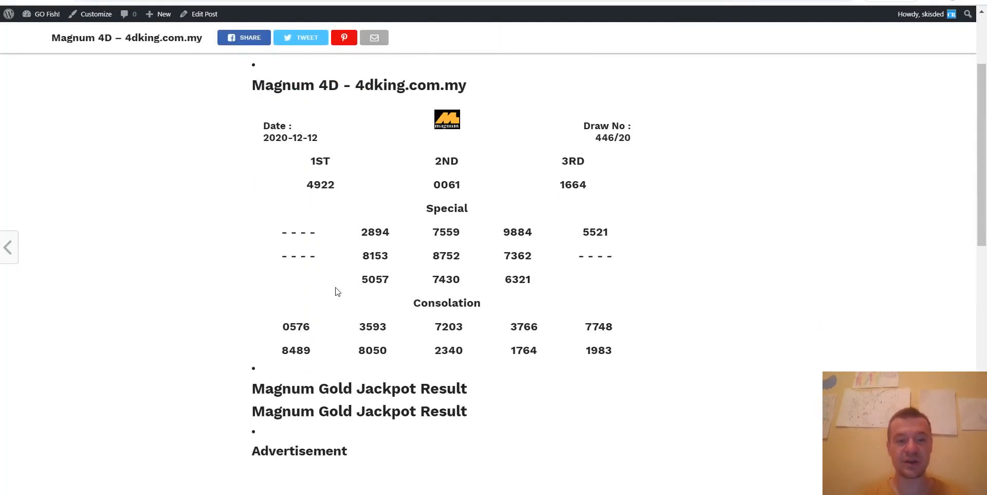
scroll(307, 305, up, 3)
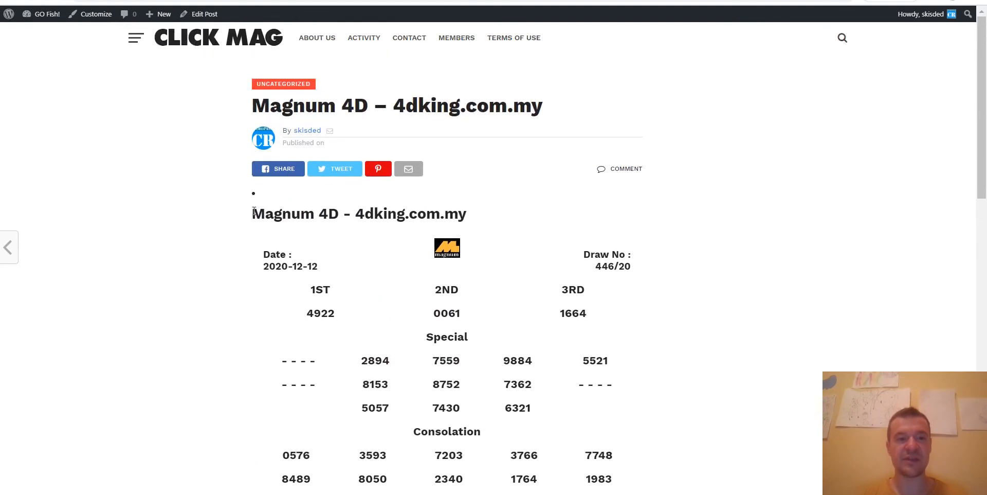
drag(254, 211, 488, 205)
scroll(379, 258, down, 3)
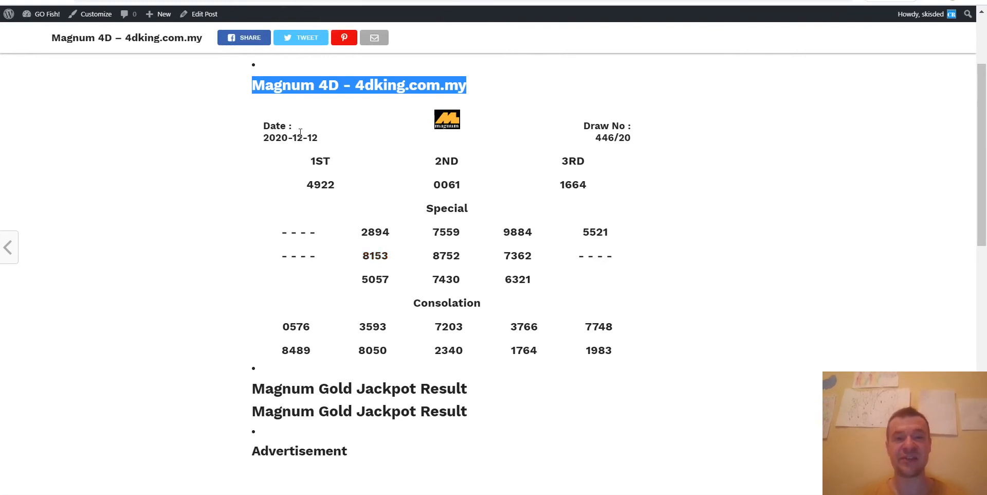
Highlight the Magnum 4D box's header on 4dking.com.my and compare the source boxes with those scraped into the published post
key(ctrl+Tab)
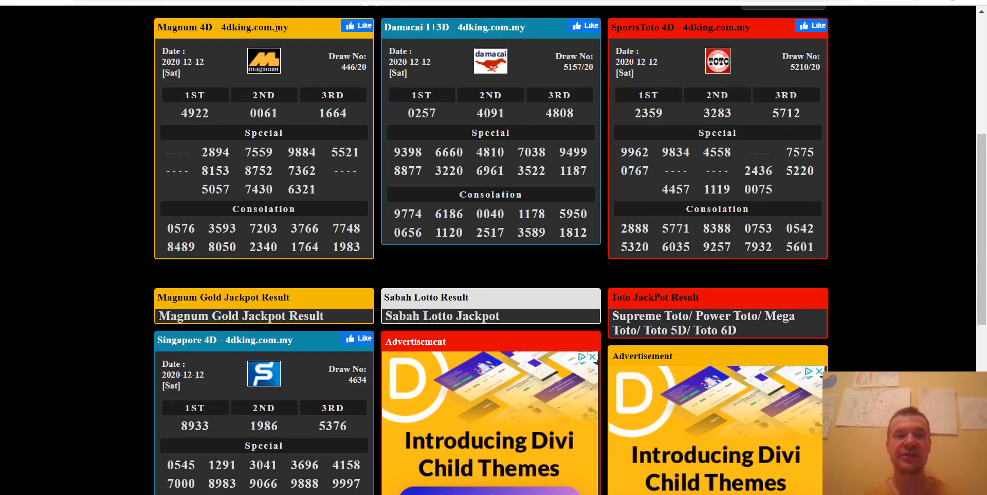
right_click(302, 27)
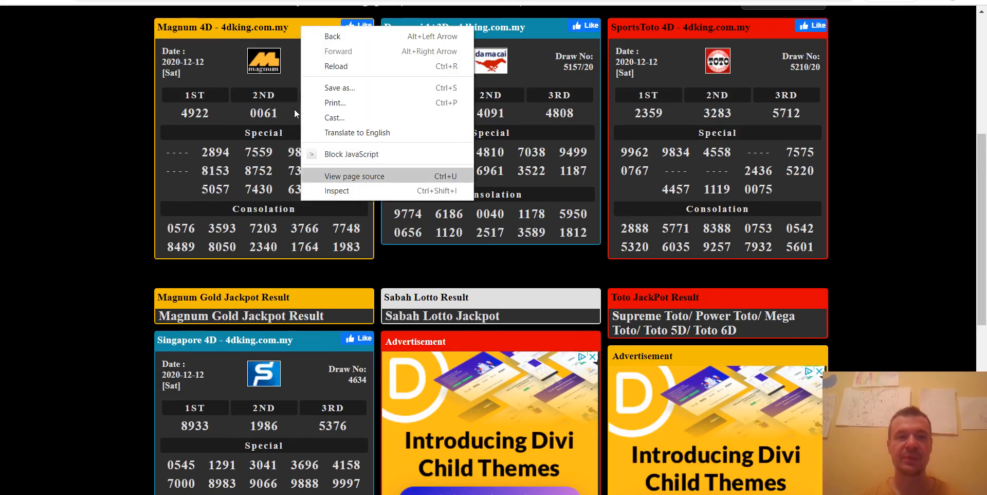
click(123, 84)
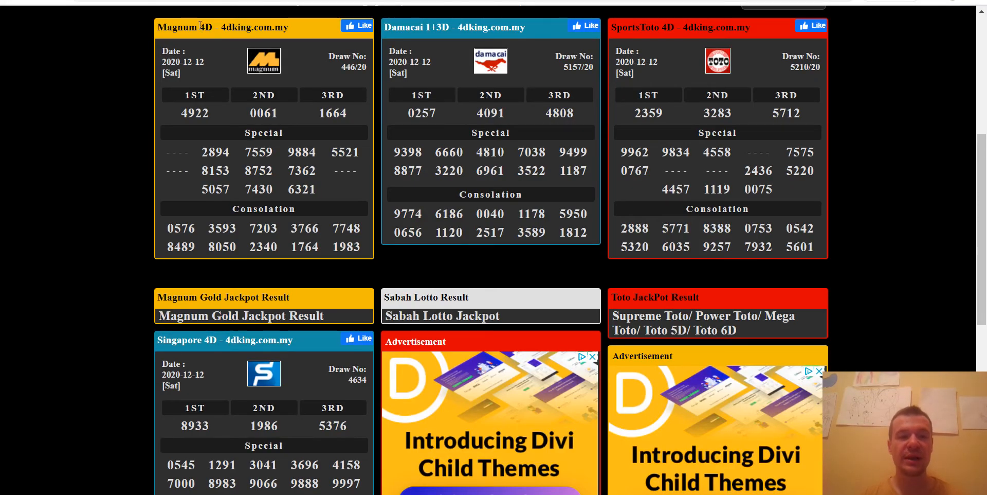
drag(158, 27, 293, 28)
click(293, 28)
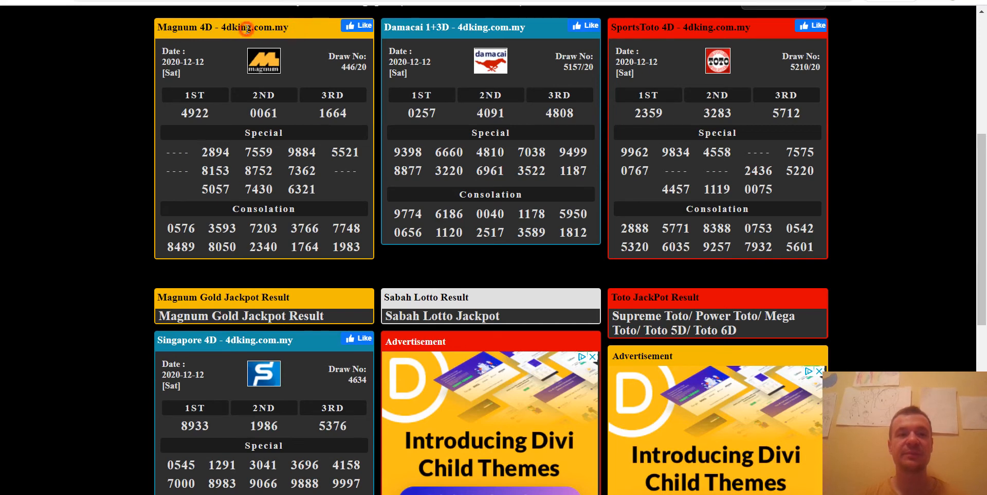
triple_click(245, 28)
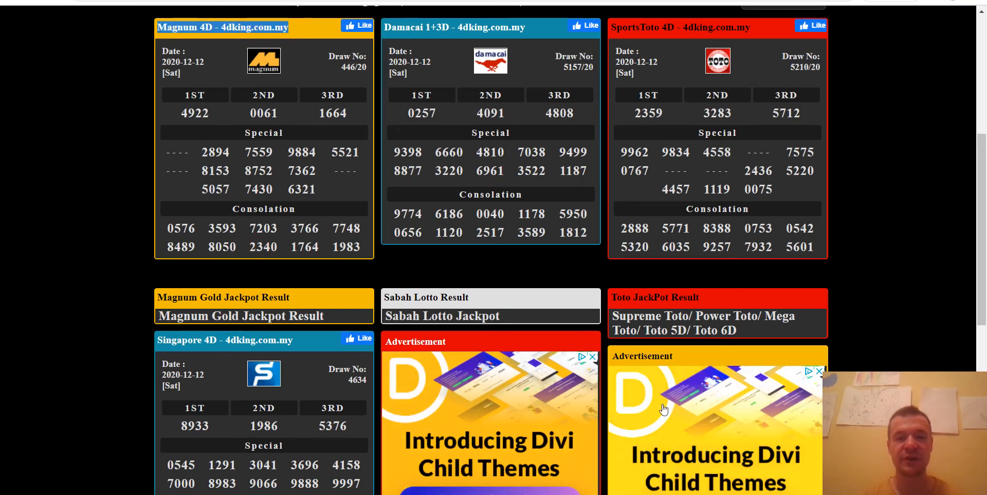
click(309, 0)
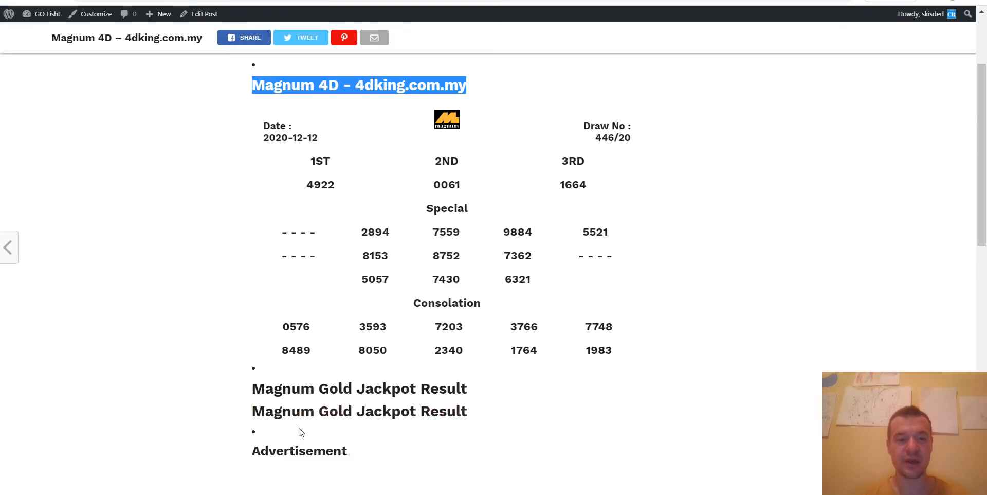
scroll(303, 411, down, 3)
scroll(307, 211, up, 4)
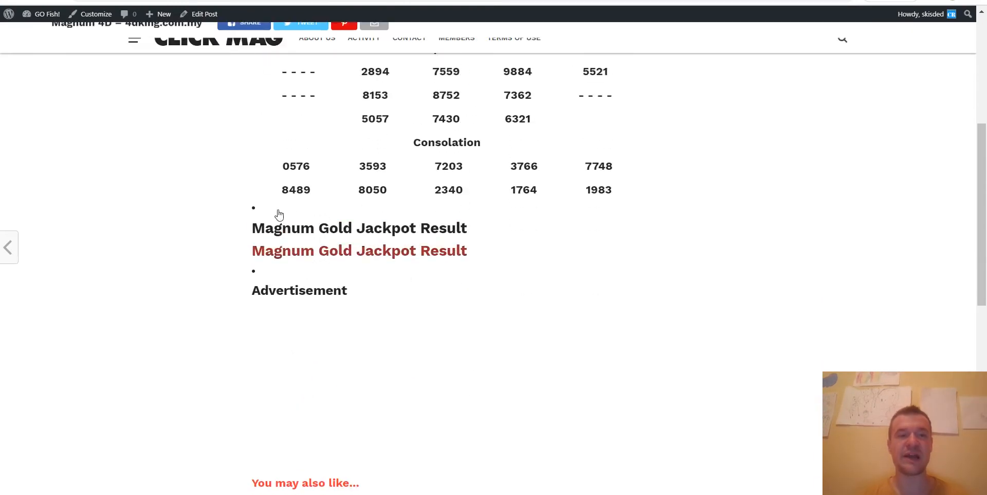
Add the parameter eq="0" after the query parameter in the crawlomatic-scraper shortcode and highlight its name
click(204, 14)
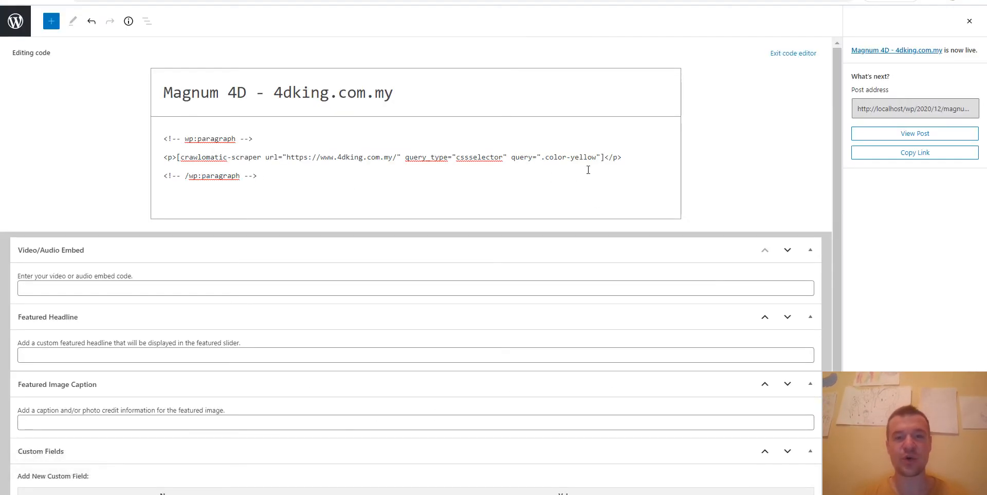
click(600, 157)
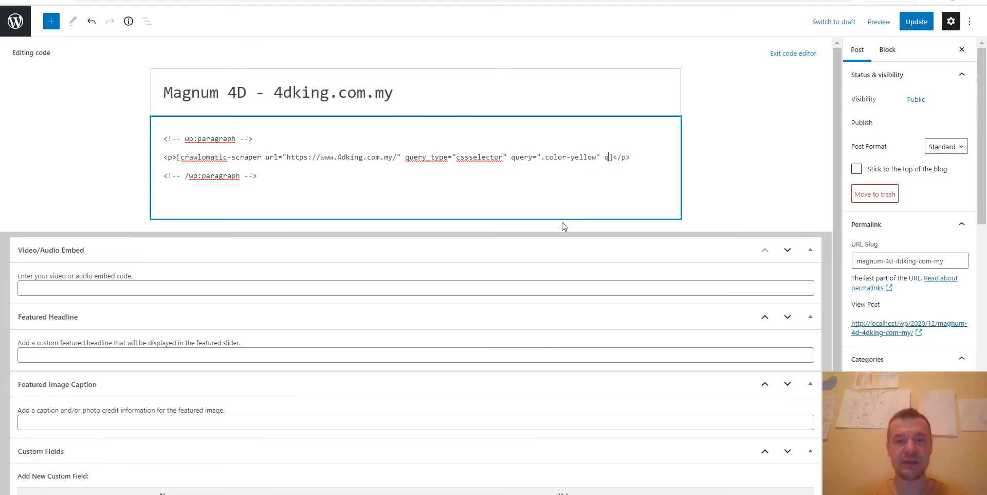
text(eq)
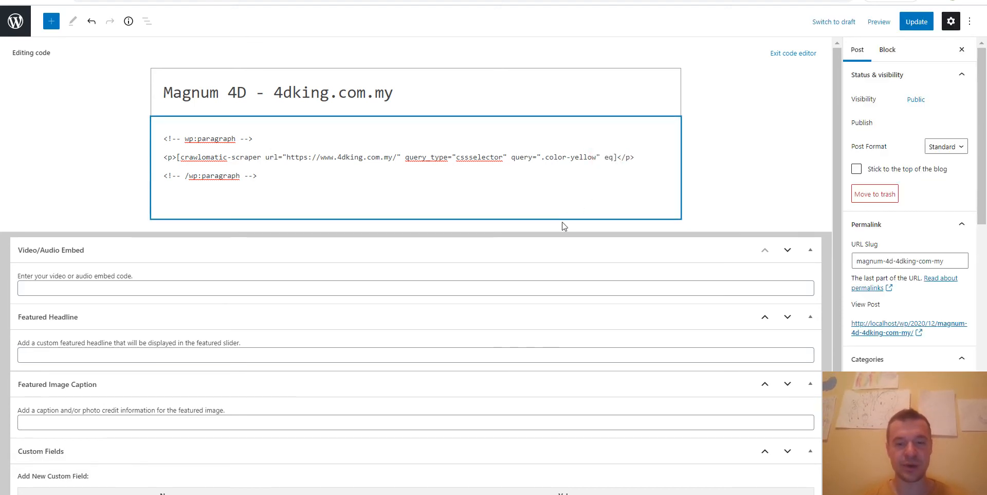
text(="0")
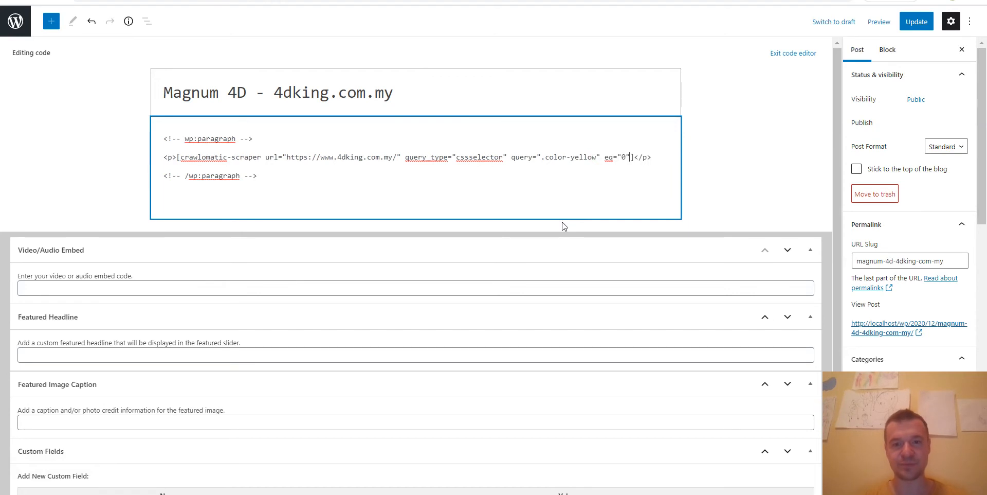
double_click(610, 158)
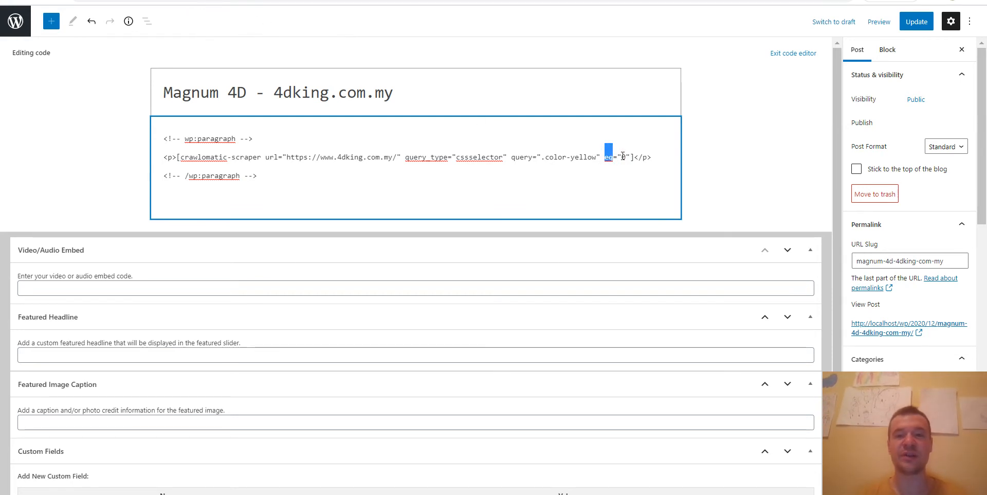
Compare the published post with the 4dking.com.my results page and highlight the eq value in the shortcode
click(232, 0)
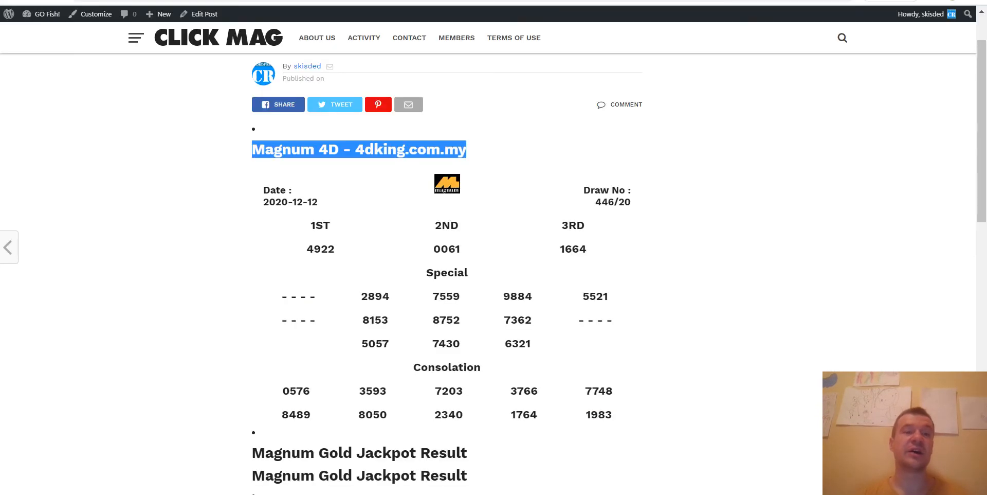
click(267, 0)
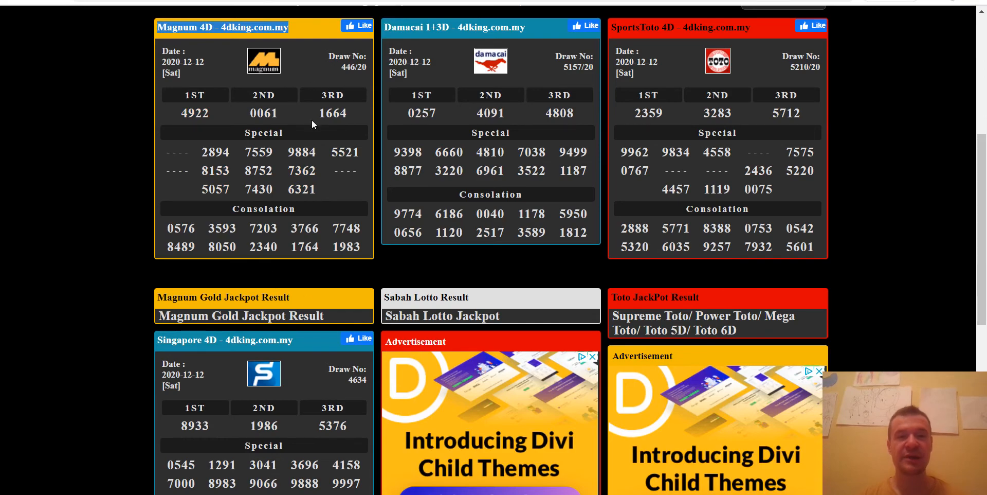
click(195, 0)
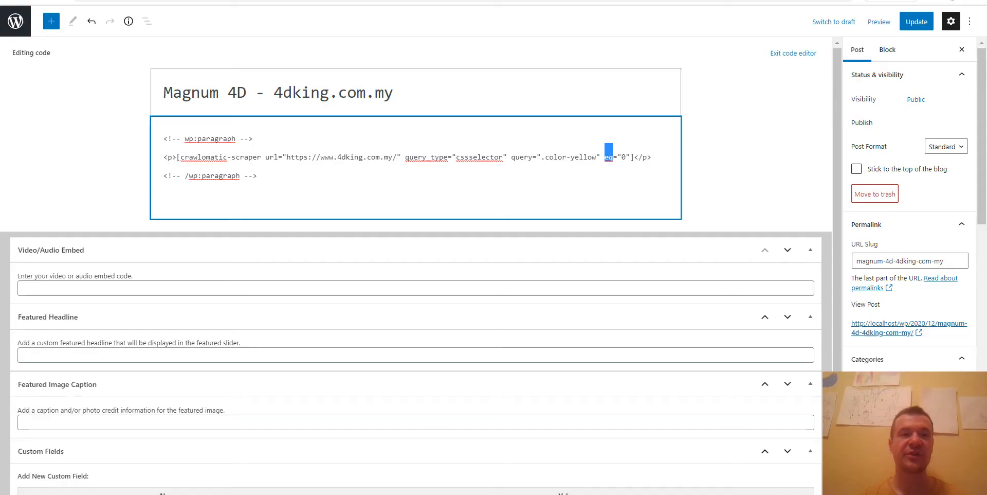
click(622, 155)
double_click(622, 156)
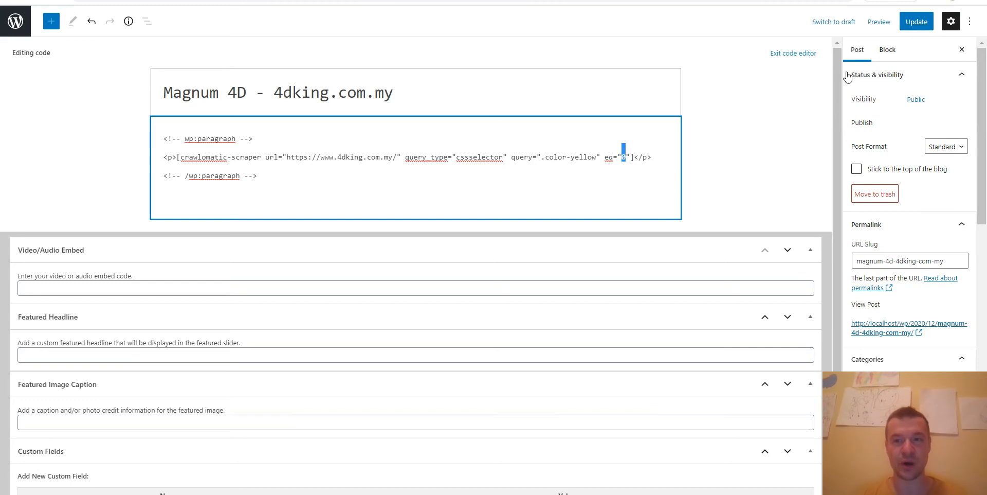
Update the post and check its refreshed live page for the scraped Magnum 4D box
click(916, 22)
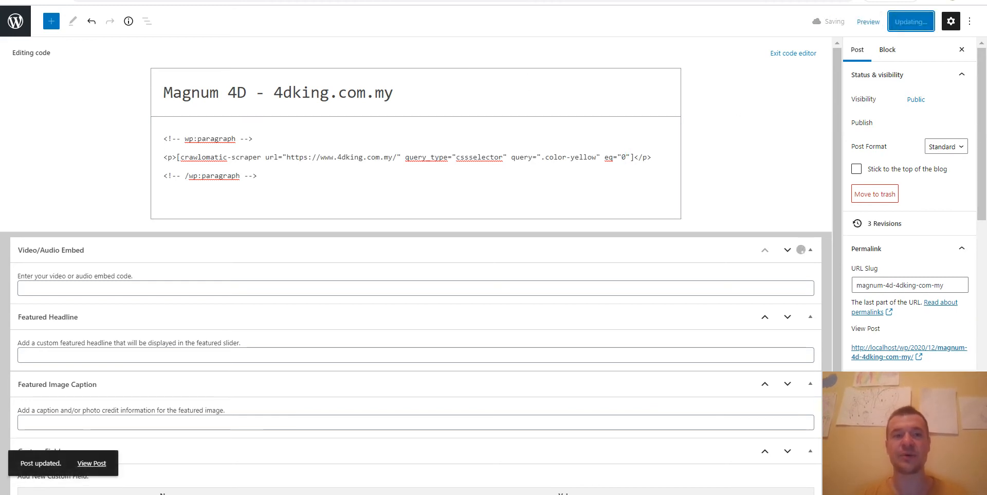
click(170, 2)
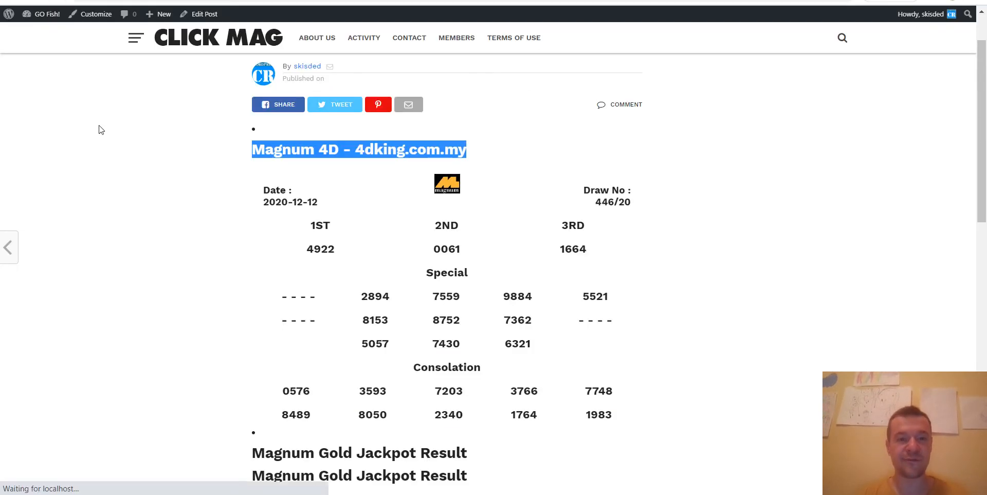
scroll(350, 243, down, 4)
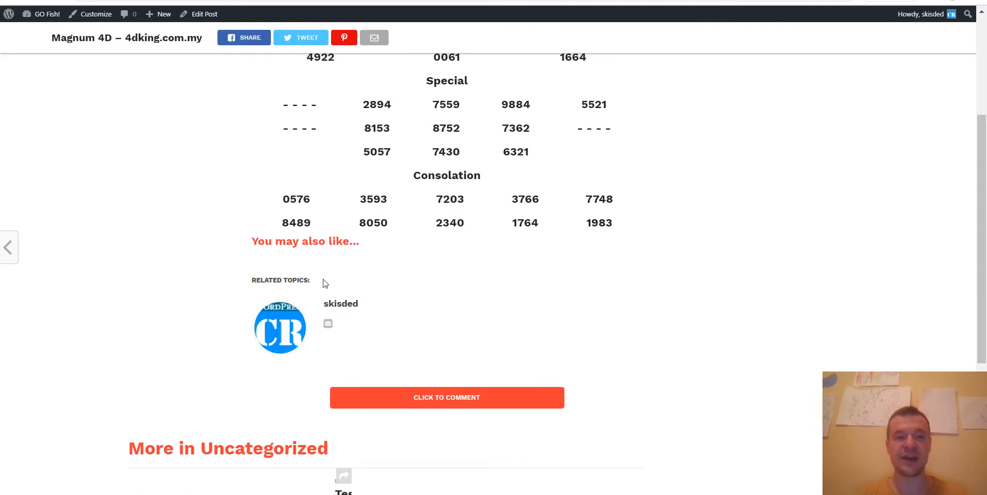
scroll(309, 293, up, 3)
drag(253, 86, 482, 90)
click(426, 204)
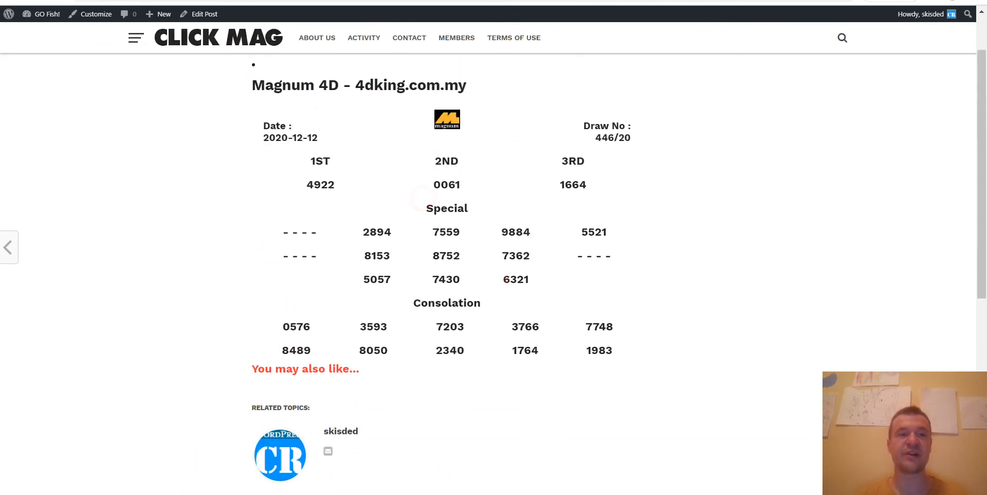
Highlight the header of the Magnum Gold Jackpot Result box on the 4dking.com.my page
click(288, 1)
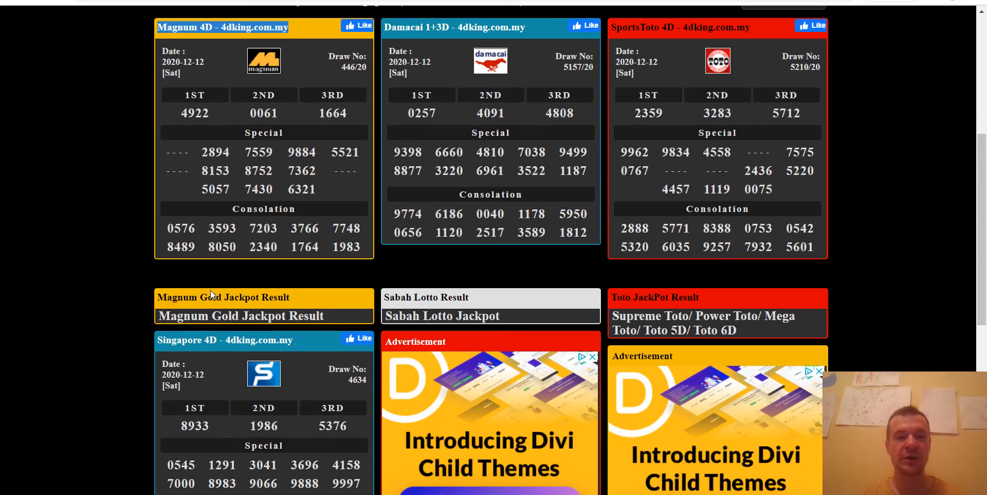
drag(158, 297, 207, 302)
click(319, 304)
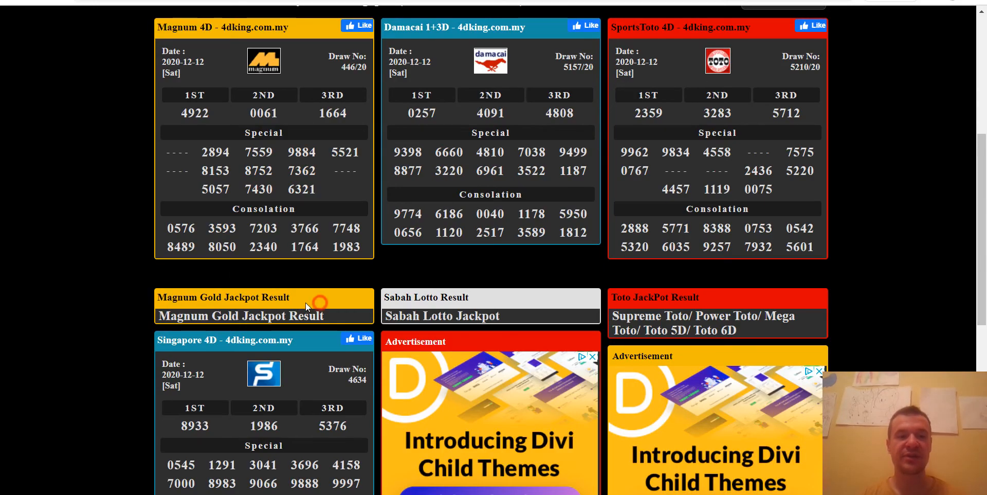
triple_click(262, 298)
Set the shortcode's eq parameter to 1 and update the post
click(260, 1)
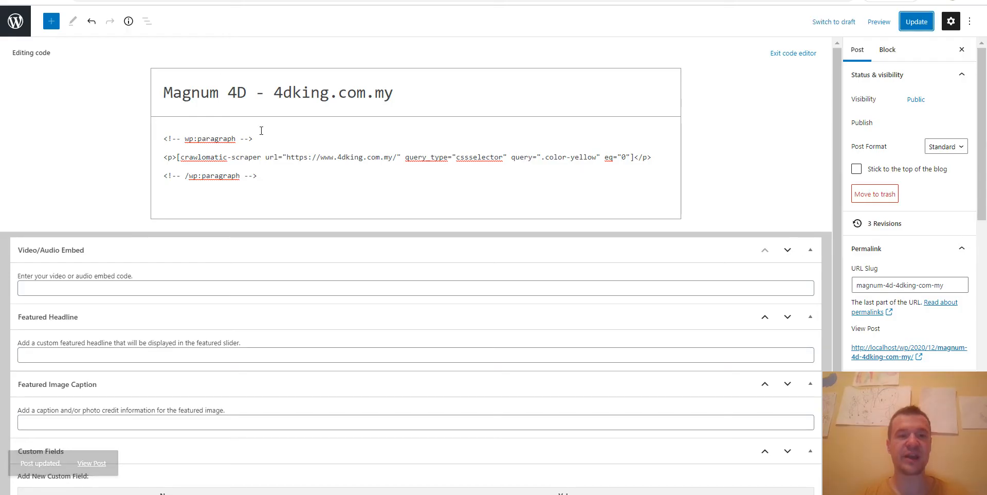
double_click(623, 157)
text(1)
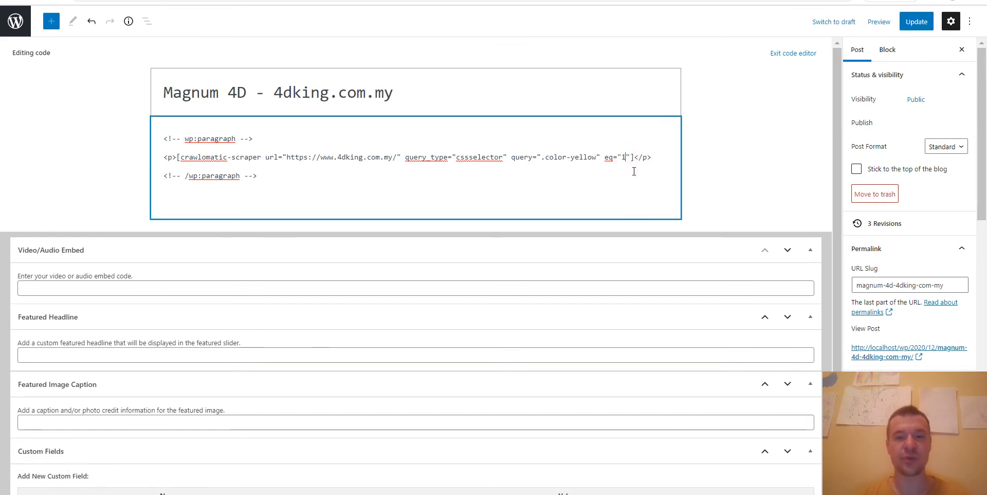
click(901, 25)
Reload the published post to check which box is scraped, and return to the post editor
click(206, 1)
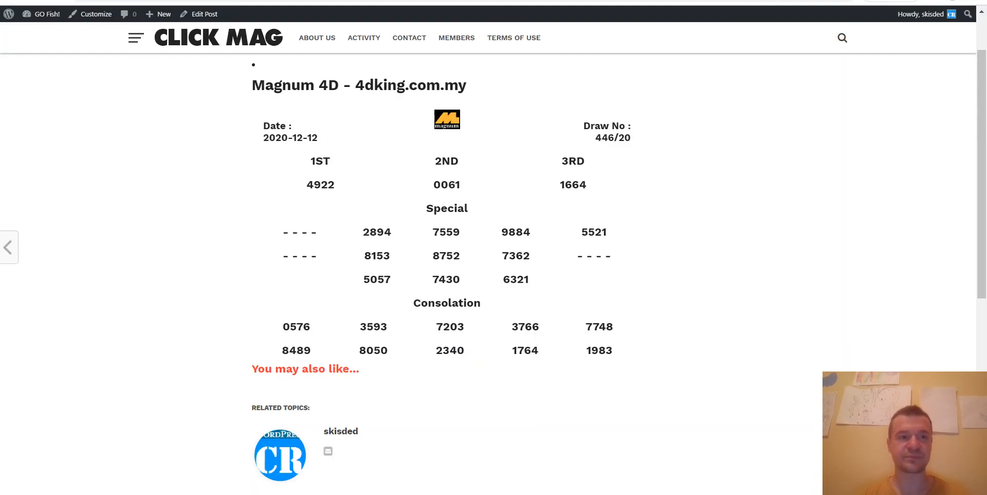
key(F5)
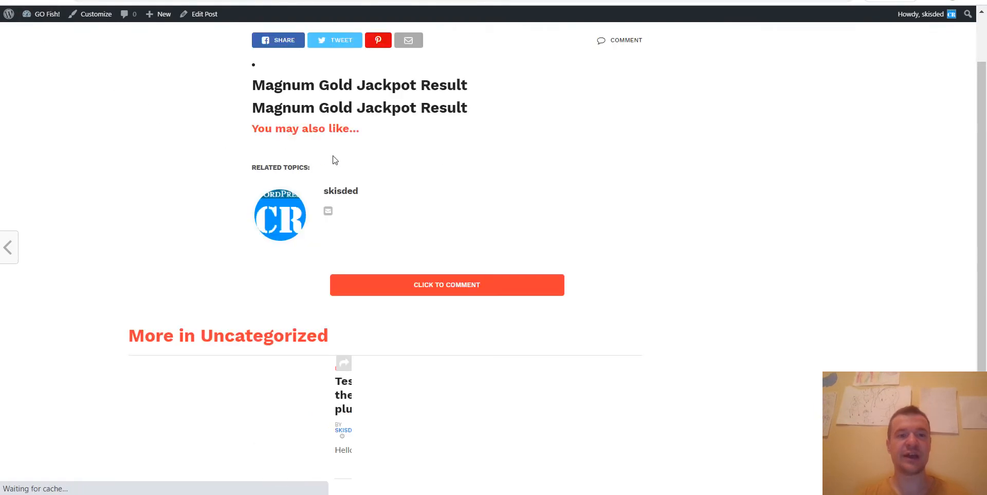
click(175, 1)
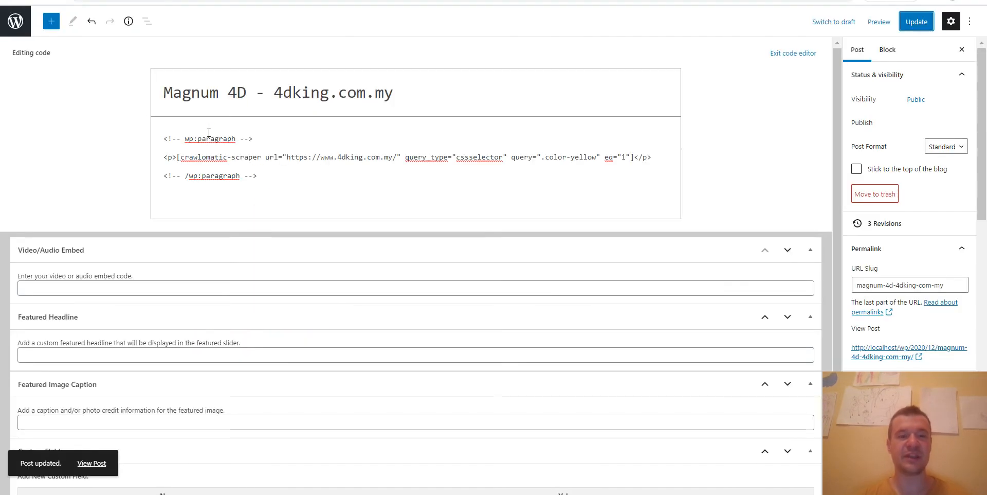
Set the shortcode's eq parameter to 0
click(625, 157)
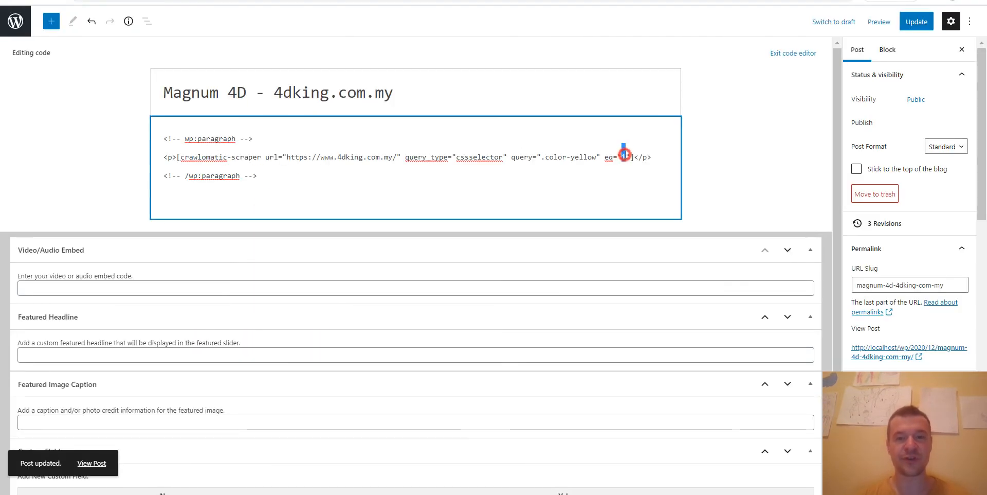
key(BackSpace)
text(0)
Inspect the Damacai 1+3D box header on the 4dking.com.my page and copy its color-blue class name
click(412, 1)
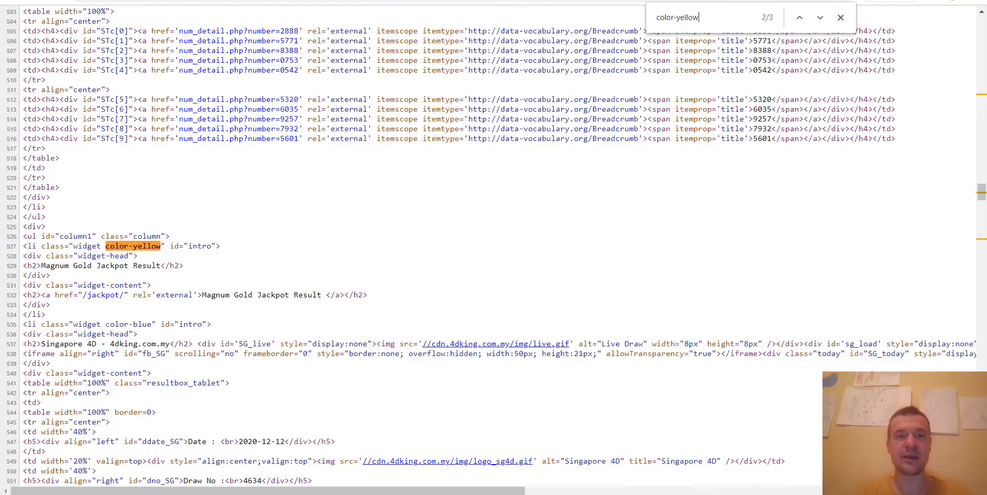
click(354, 1)
scroll(363, 103, up, 2)
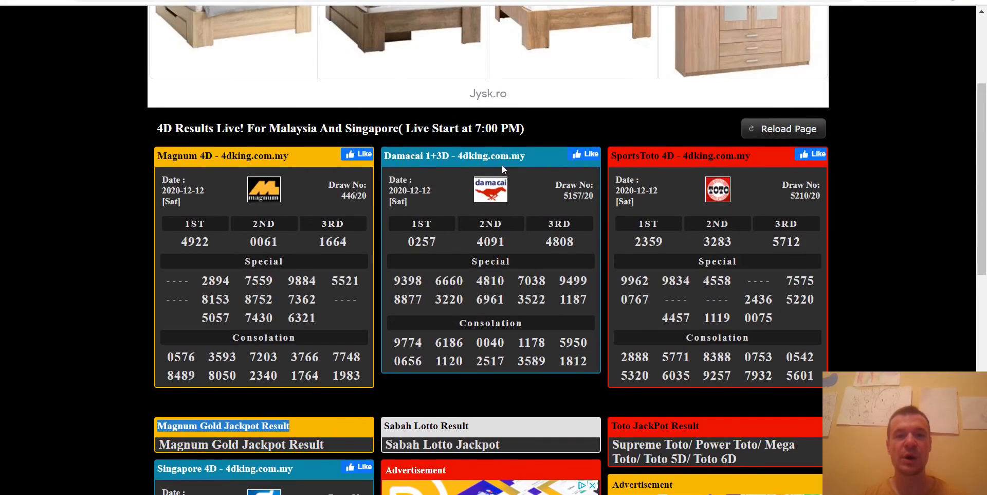
right_click(542, 153)
click(588, 320)
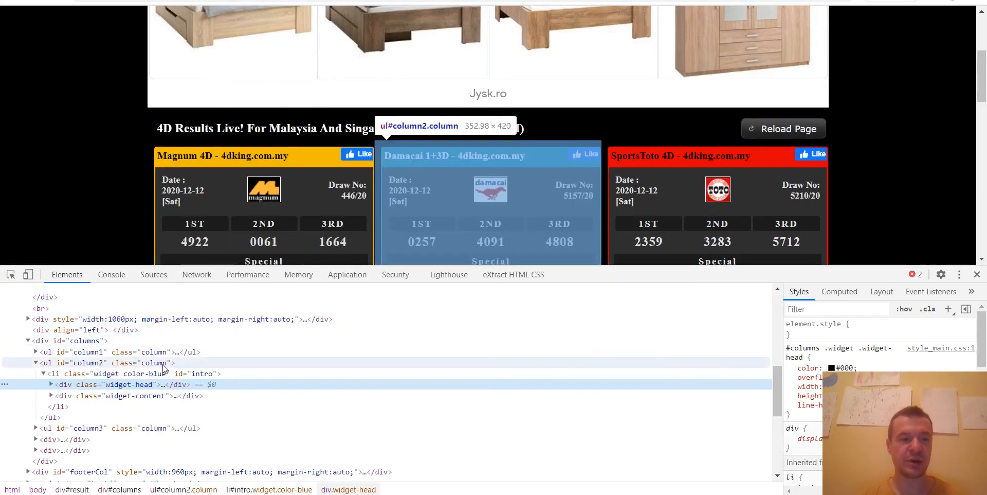
click(140, 373)
double_click(139, 373)
drag(123, 373, 168, 374)
key(ctrl+c)
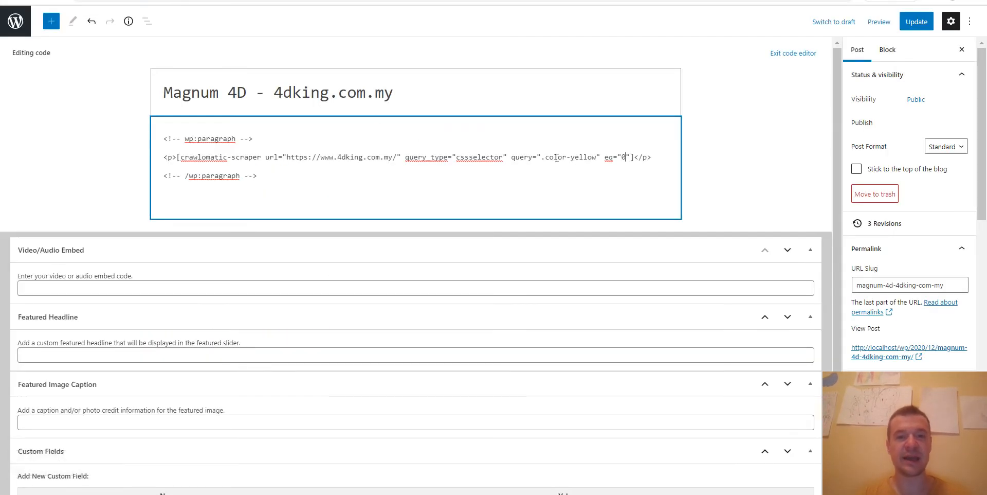
Change the shortcode's query selector to .color-blue and update the post
drag(546, 156, 596, 156)
key(ctrl+v)
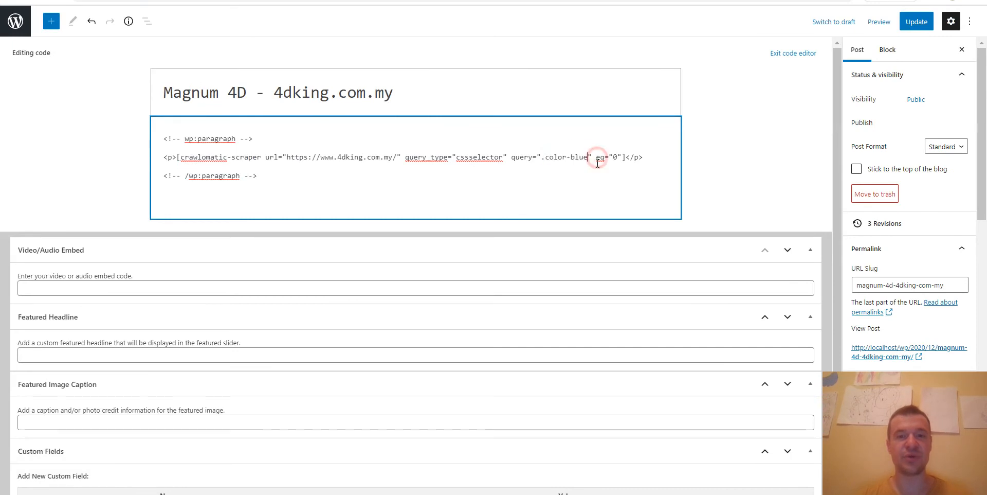
click(916, 22)
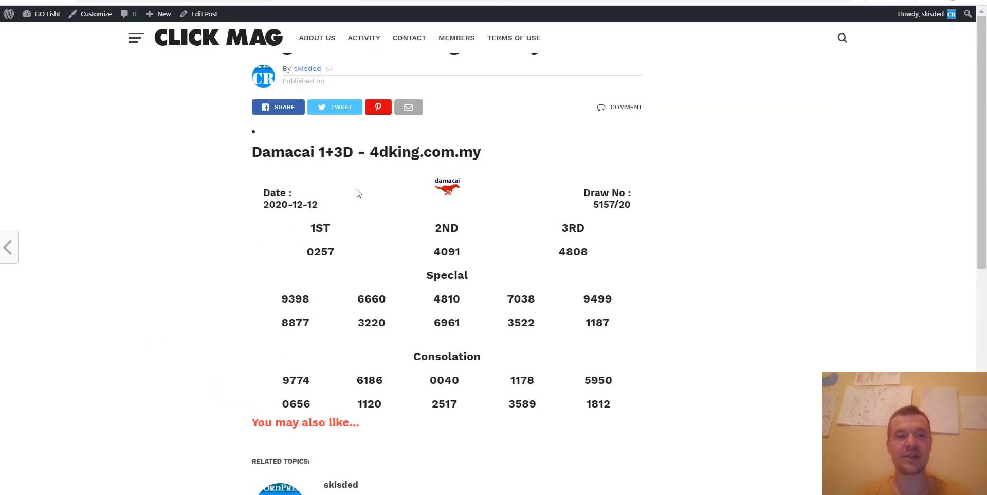
Compare the published post's Damacai heading with the source box, close the inspector, and return to the post editor
drag(252, 152, 316, 152)
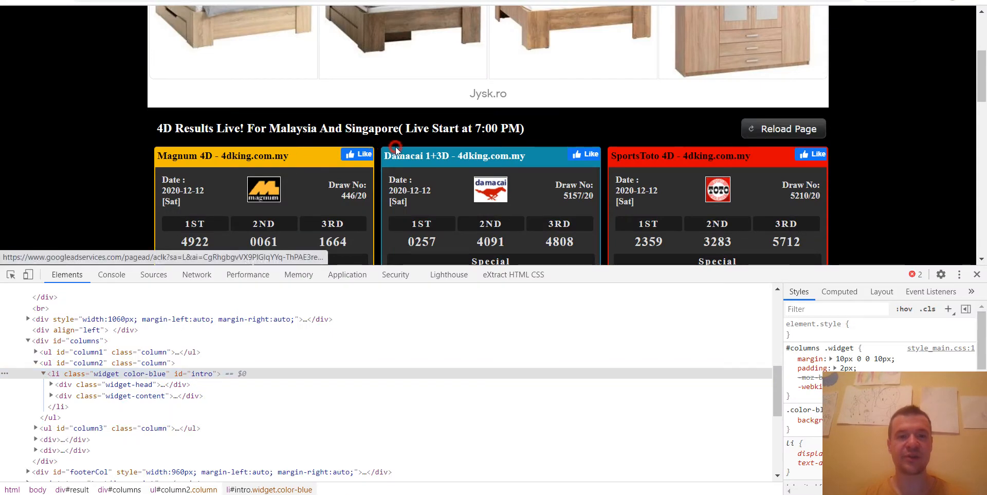
key(F12)
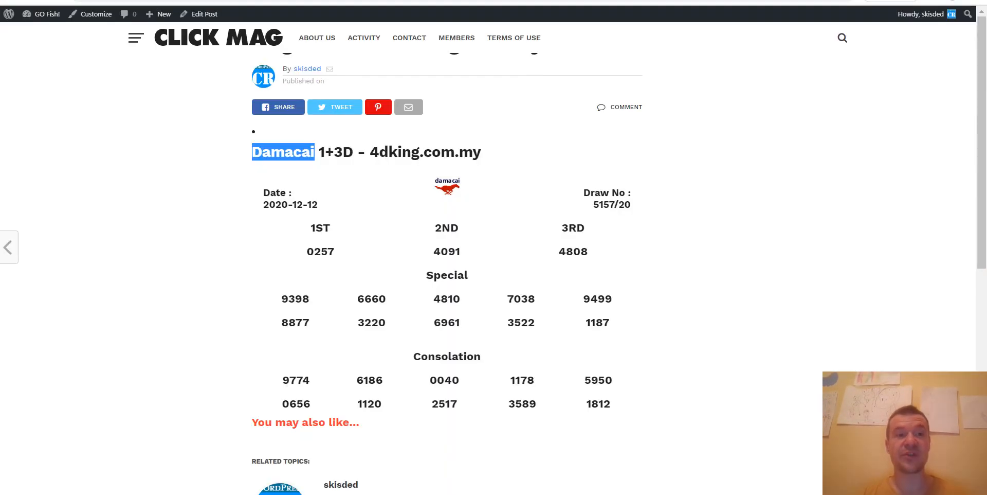
click(123, 2)
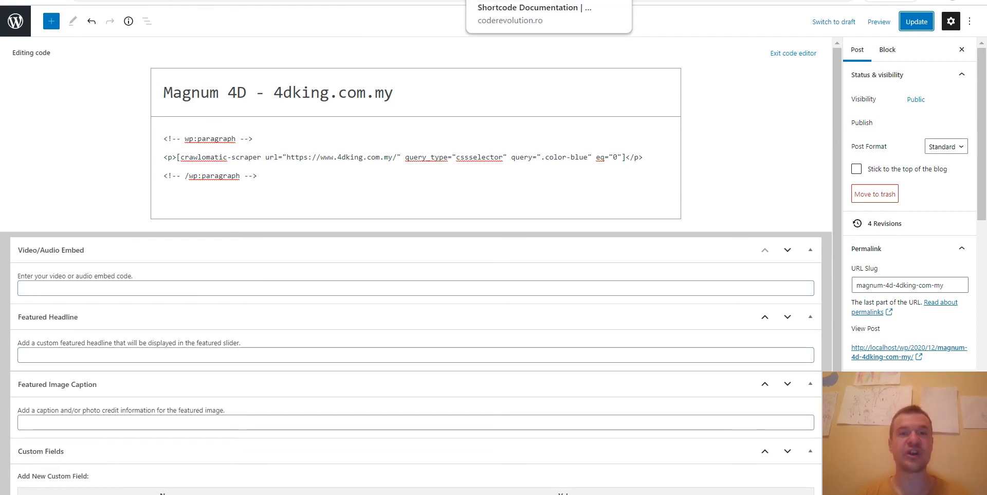
Copy the cache parameter name from the full parameter list in the Crawlomatic shortcode documentation and return to the post editor
click(473, 4)
click(221, 168)
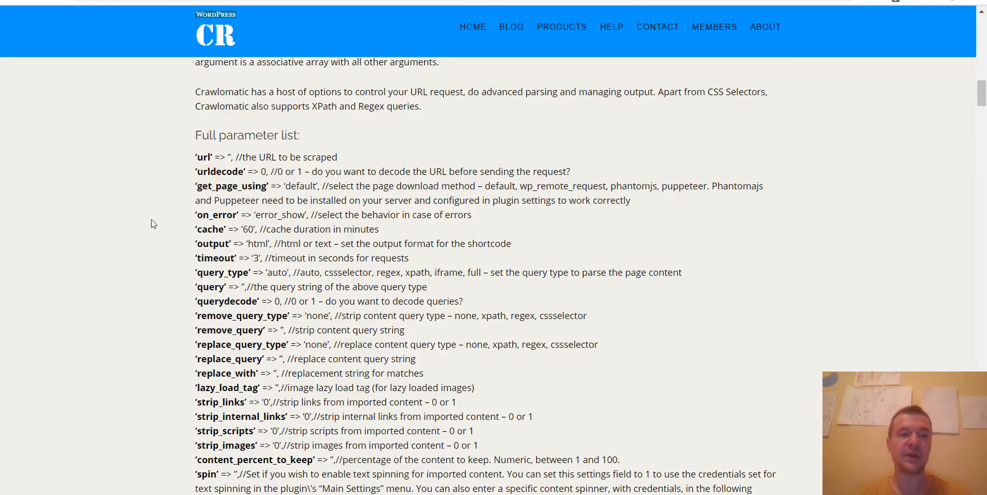
double_click(209, 229)
key(ctrl+c)
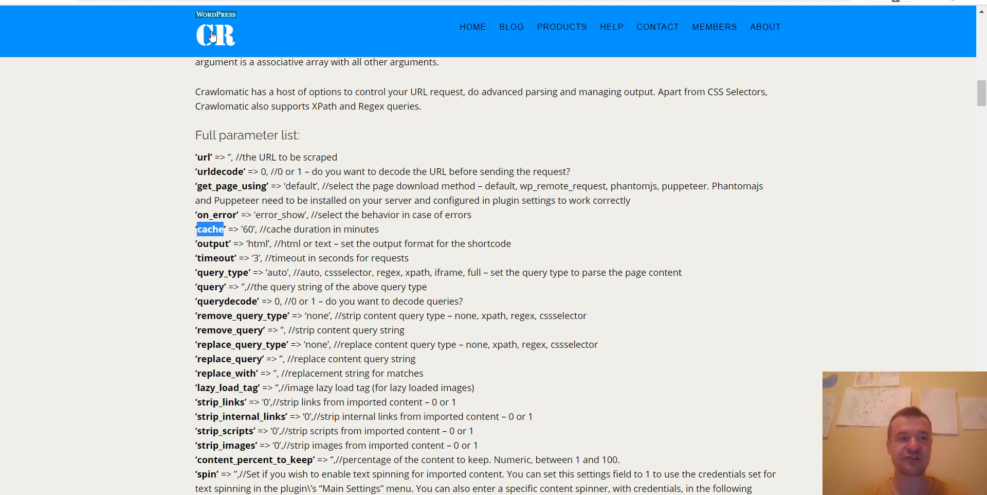
click(209, 1)
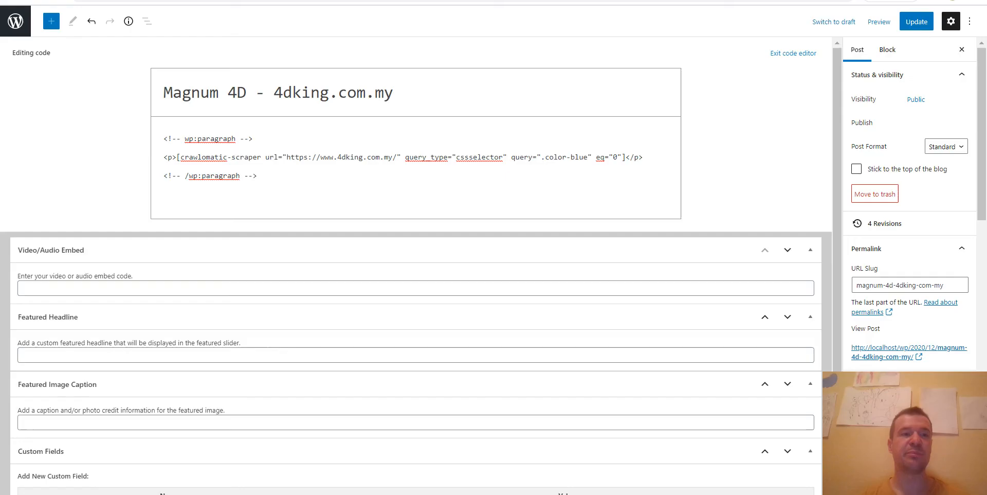
Add a cache parameter with the value 180 after the eq parameter in the shortcode
click(625, 159)
key(ctrl+v)
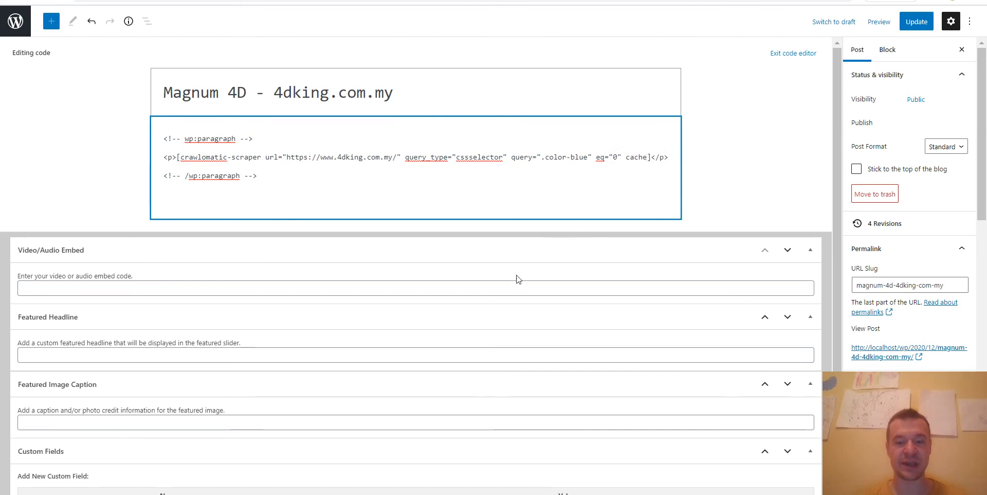
text(=")
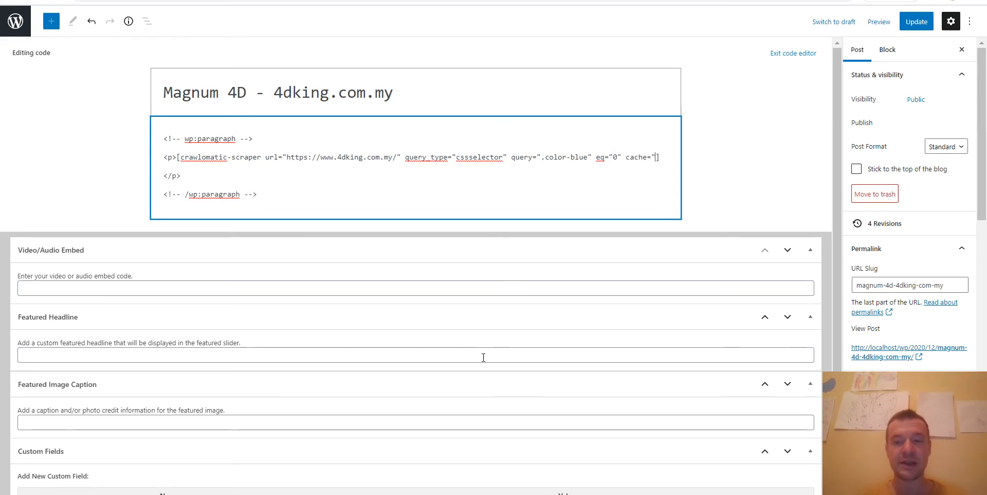
text(6)
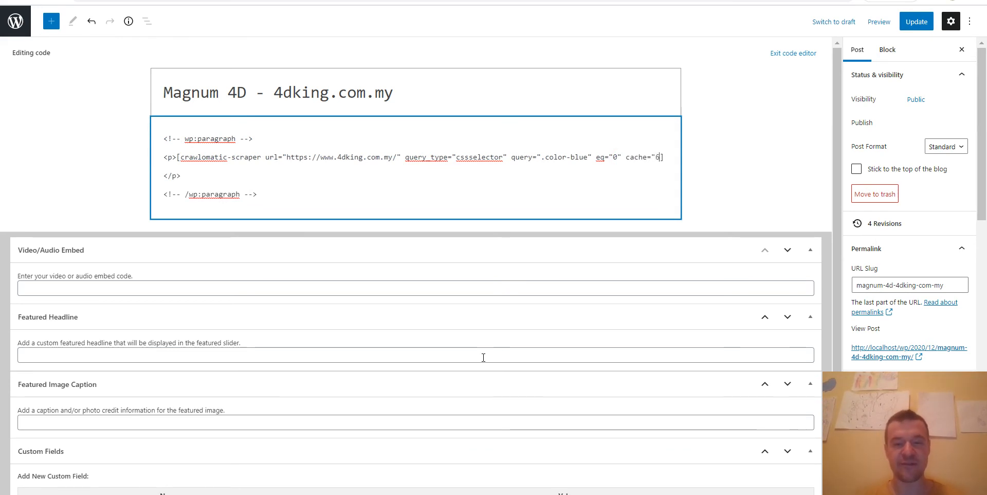
text(0")
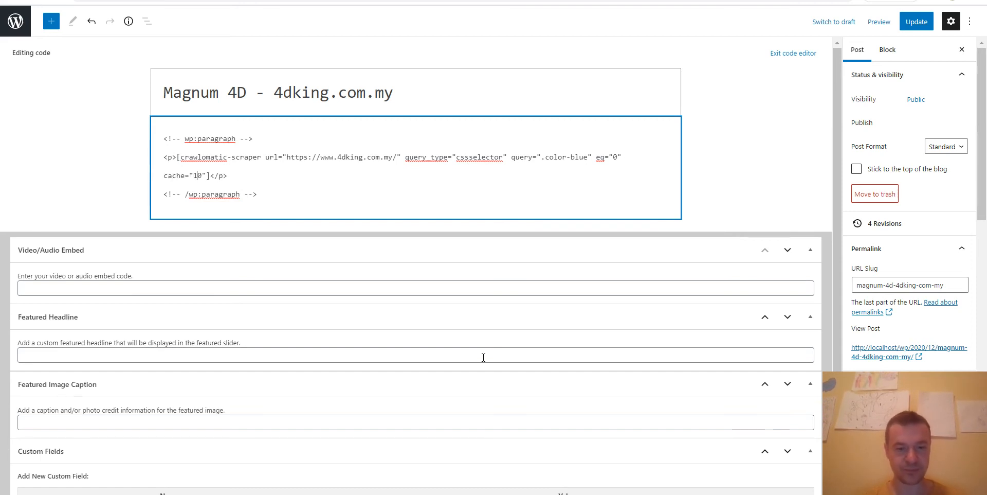
text(8)
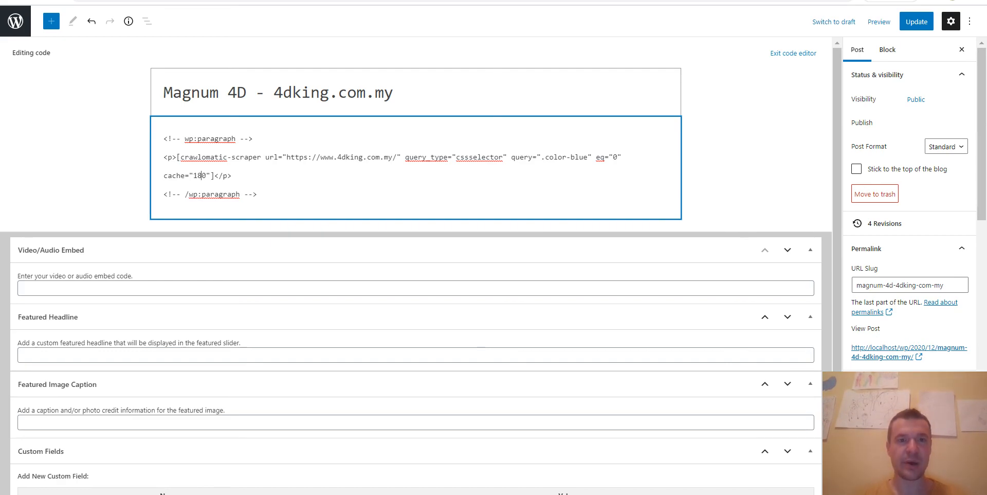
Review the full parameter list in the Crawlomatic shortcode documentation for other available options
click(478, 0)
click(319, 140)
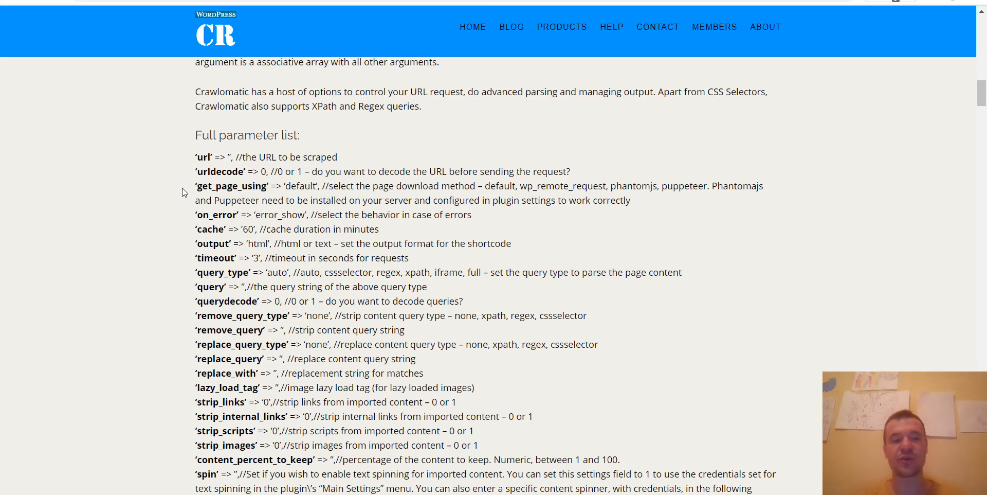
scroll(177, 193, down, 3)
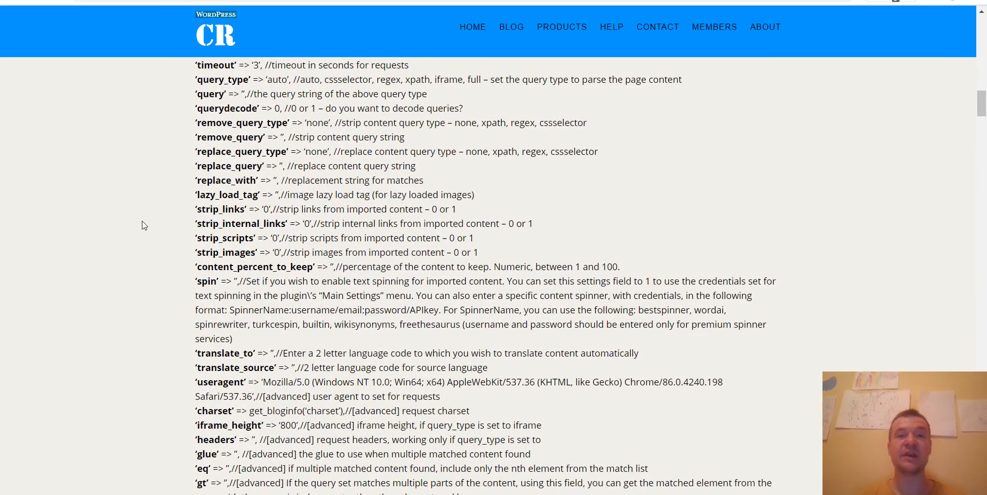
scroll(142, 222, down, 4)
scroll(143, 223, up, 5)
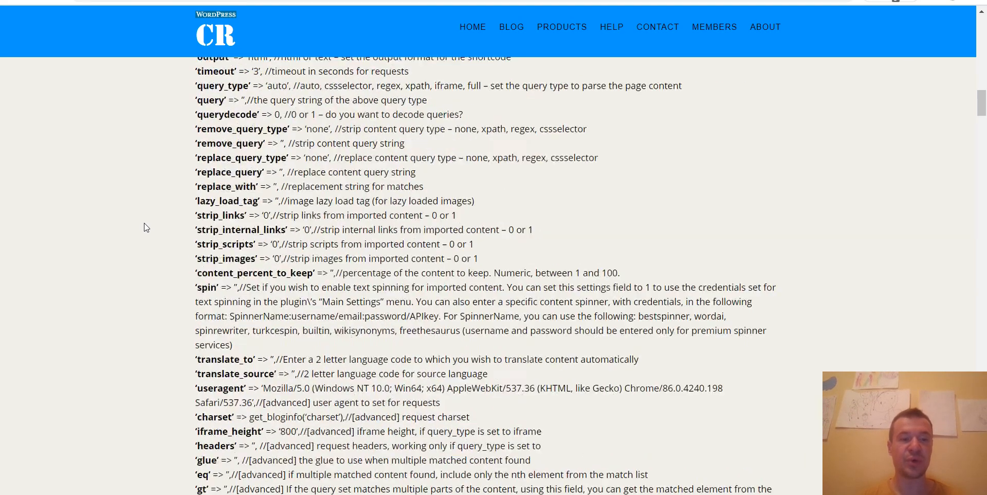
scroll(144, 223, up, 2)
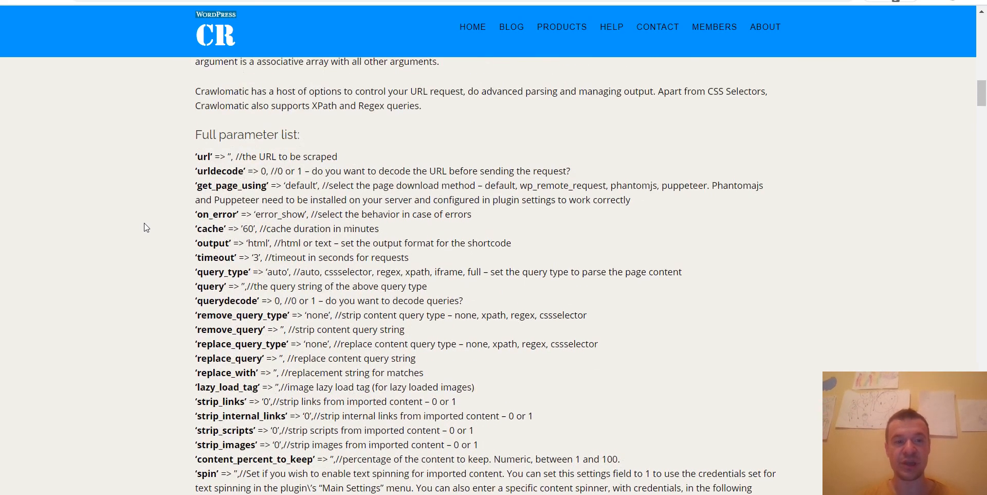